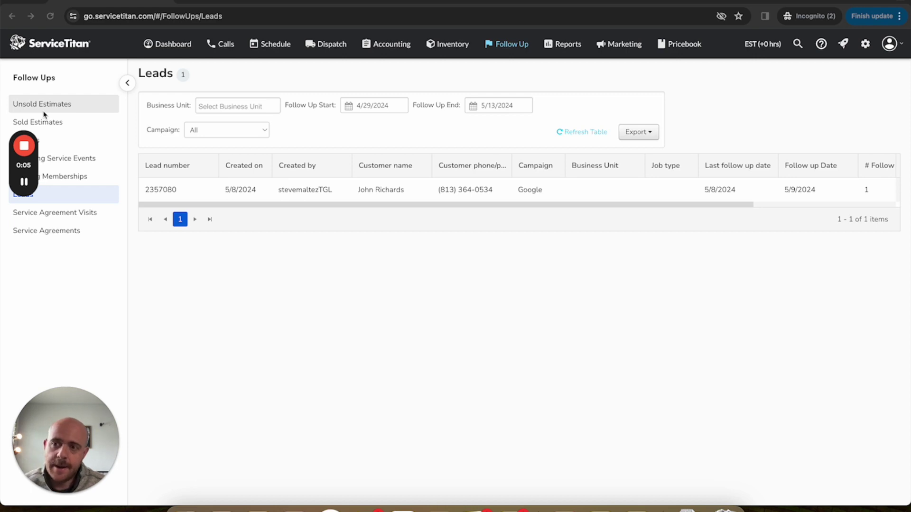
Search the settings for 'feature' and open the Feature Configurations page to browse the feature toggles.
drag(24, 113, 701, 286)
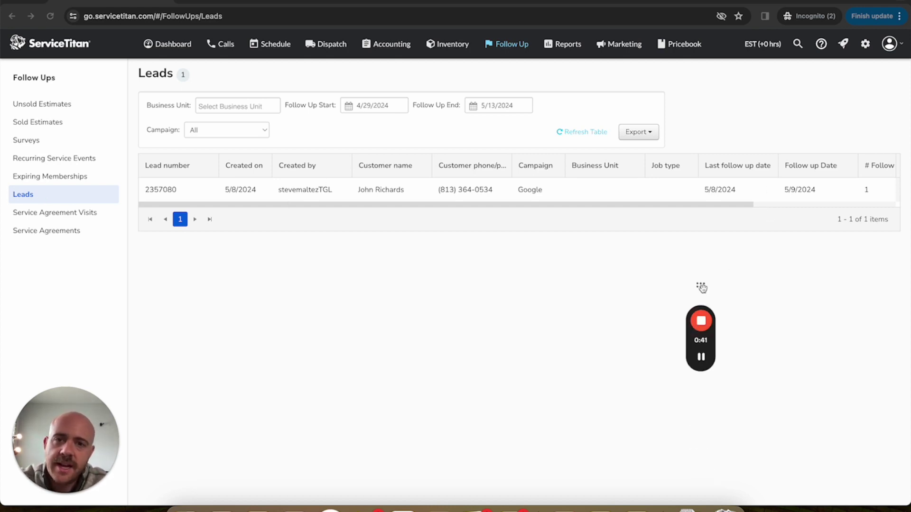
drag(702, 287, 861, 347)
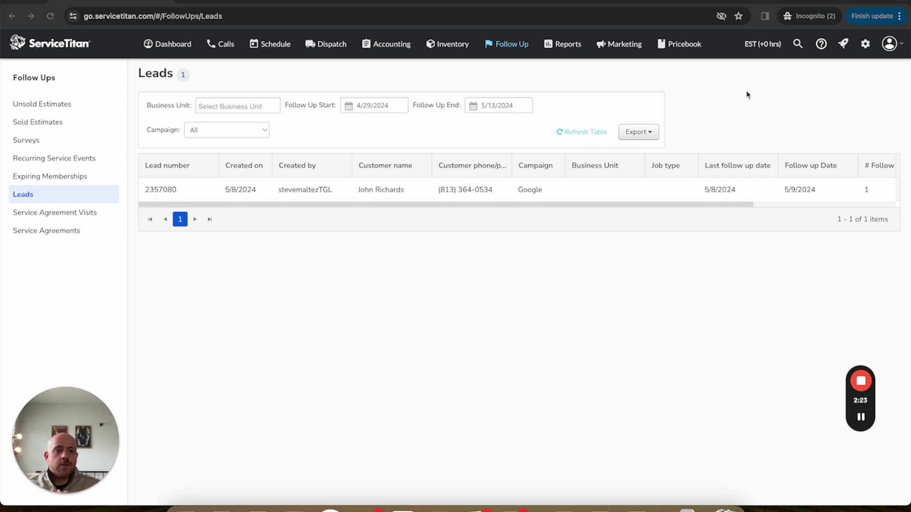
click(865, 45)
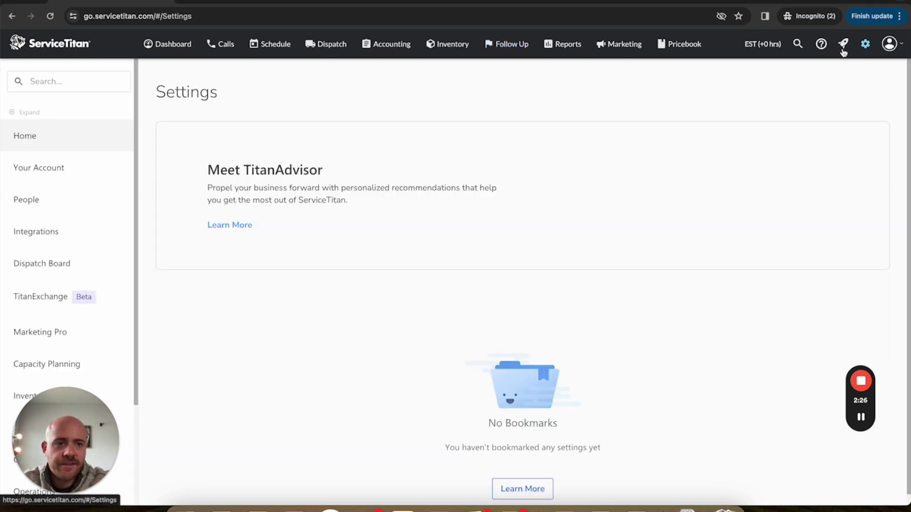
click(69, 75)
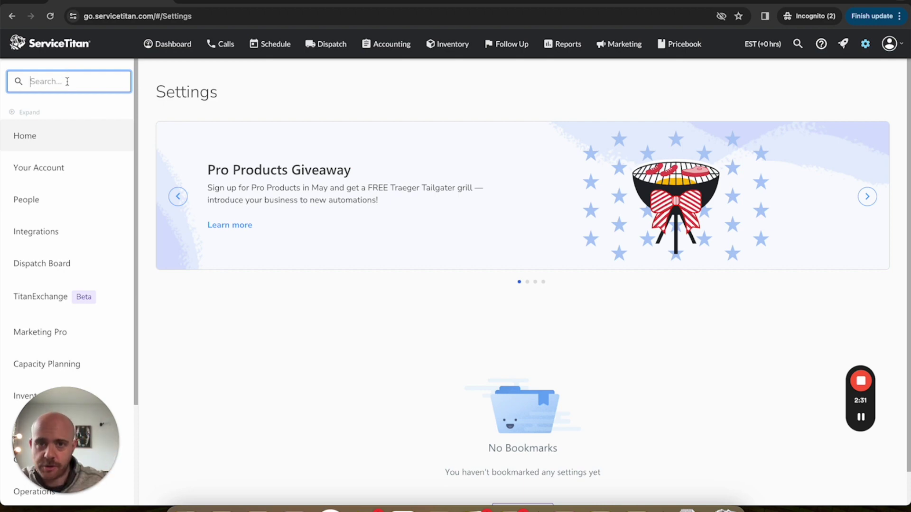
text(feature)
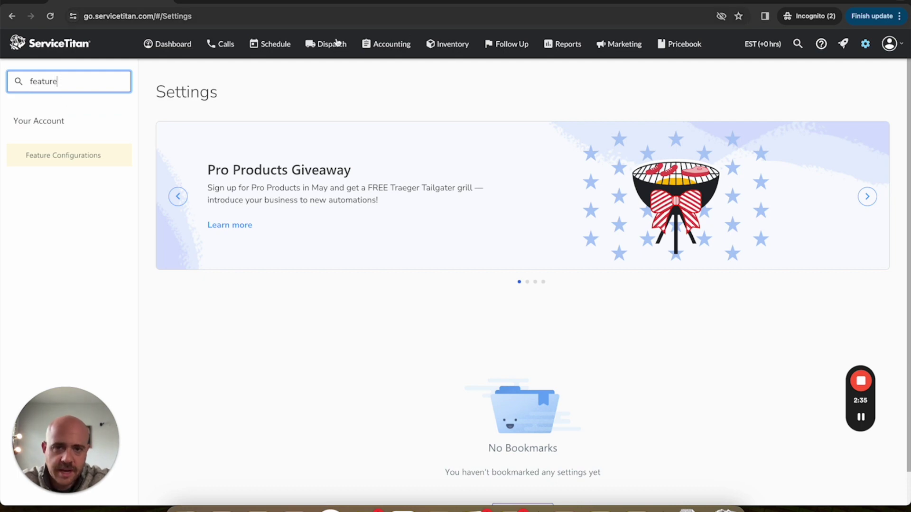
click(71, 155)
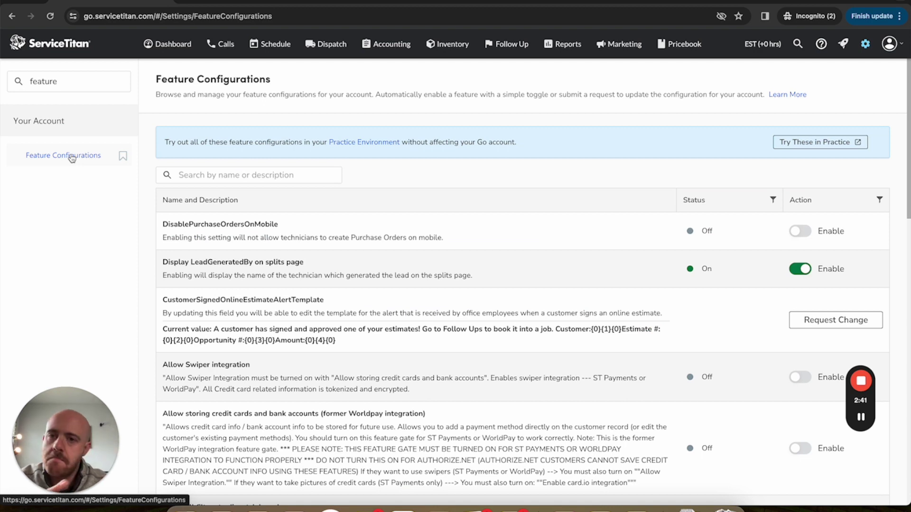
click(72, 157)
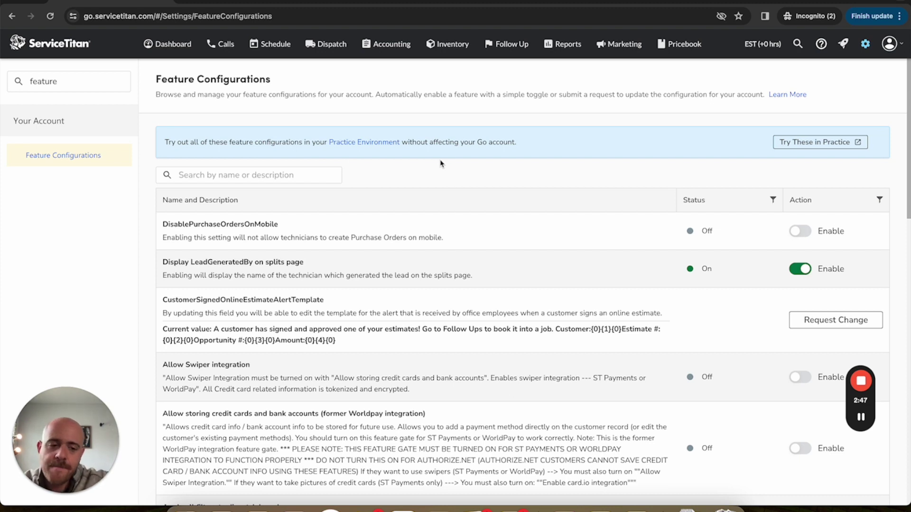
drag(857, 349, 8, 258)
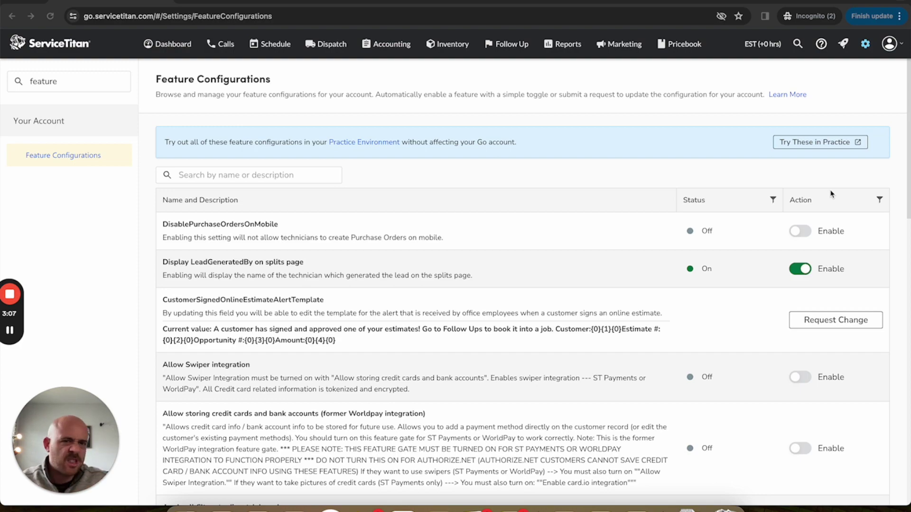
scroll(830, 194, down, 15)
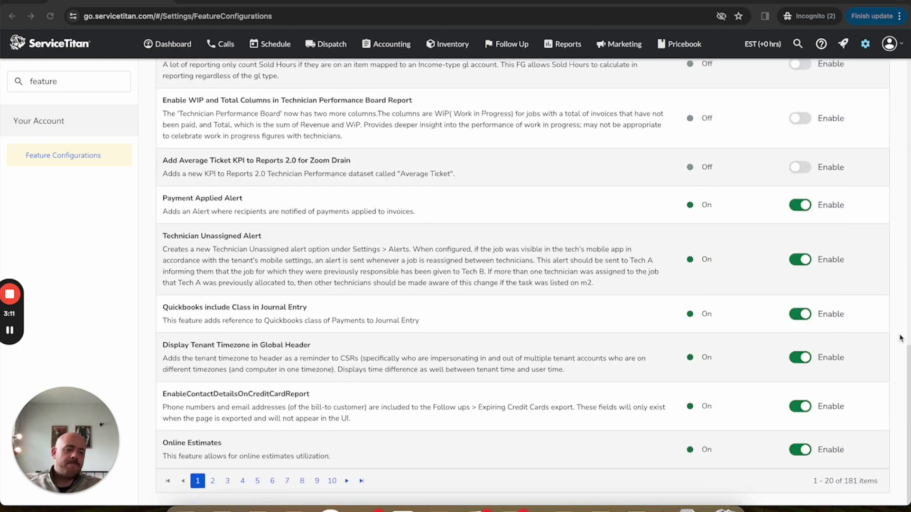
scroll(901, 339, up, 15)
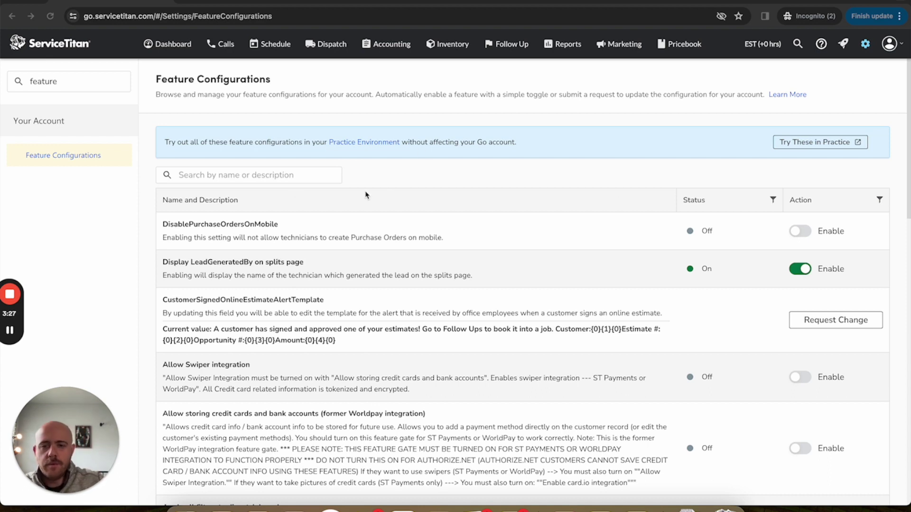
Filter features by 'leads', confirm 'Create Leads from unbooked calls and bookings' is On, then return to Follow Up.
click(265, 175)
text(lea)
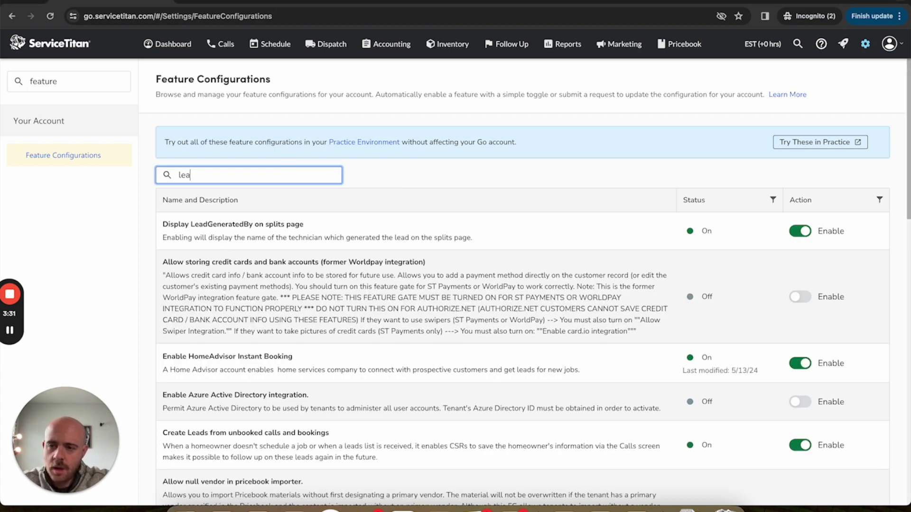
text(ds)
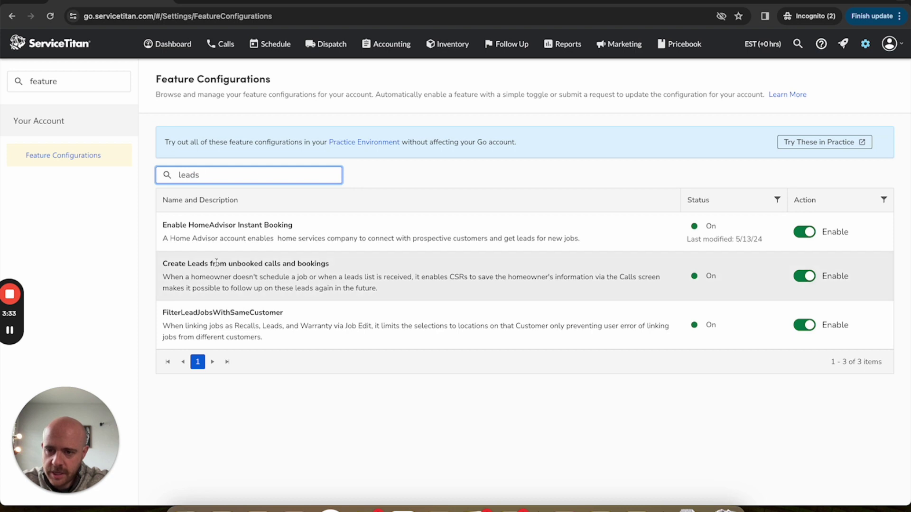
drag(162, 265, 333, 264)
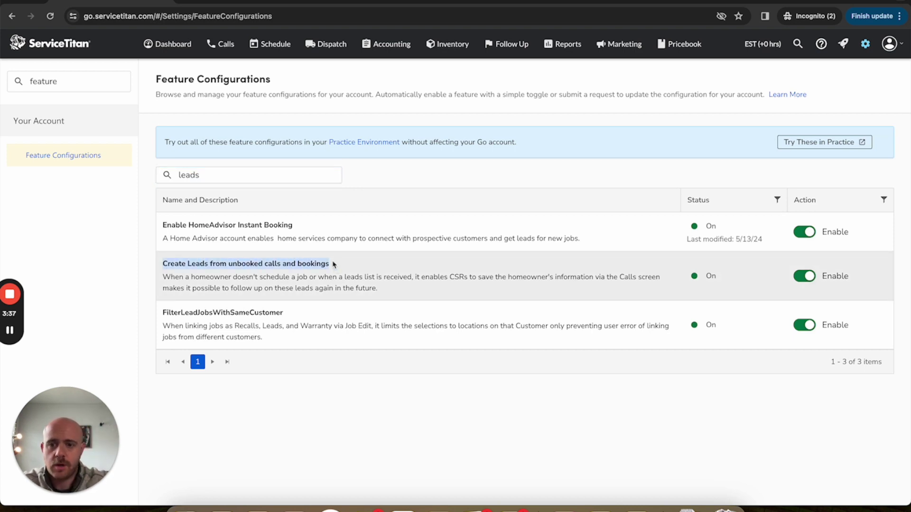
click(513, 123)
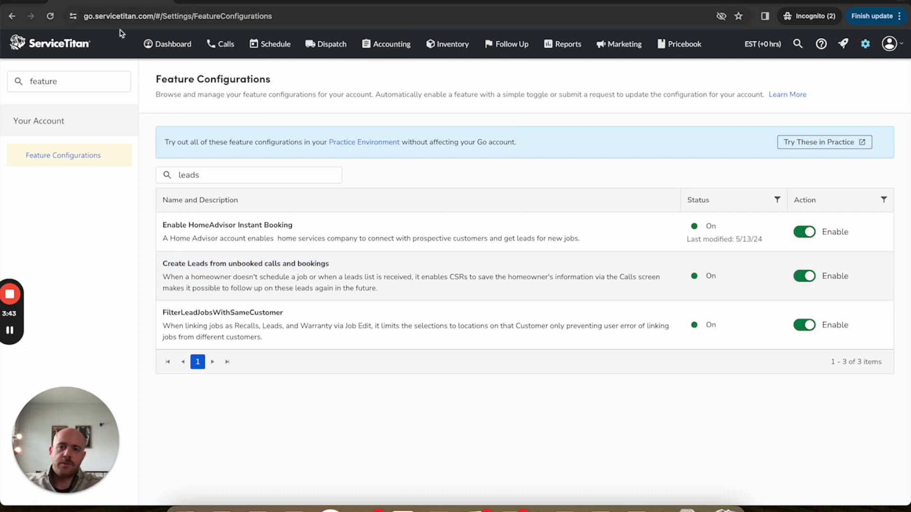
click(506, 44)
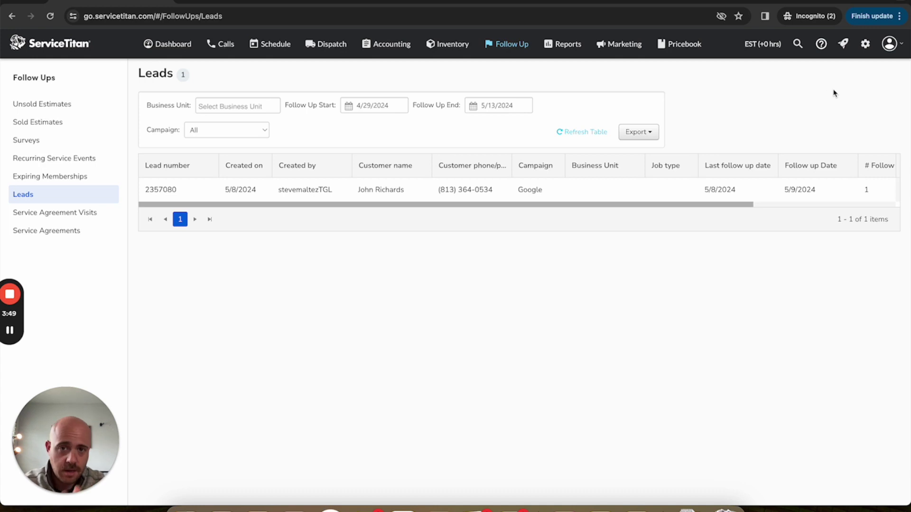
Search settings for 'call' and open Call Reasons to review each reason's Is Lead? value.
click(865, 44)
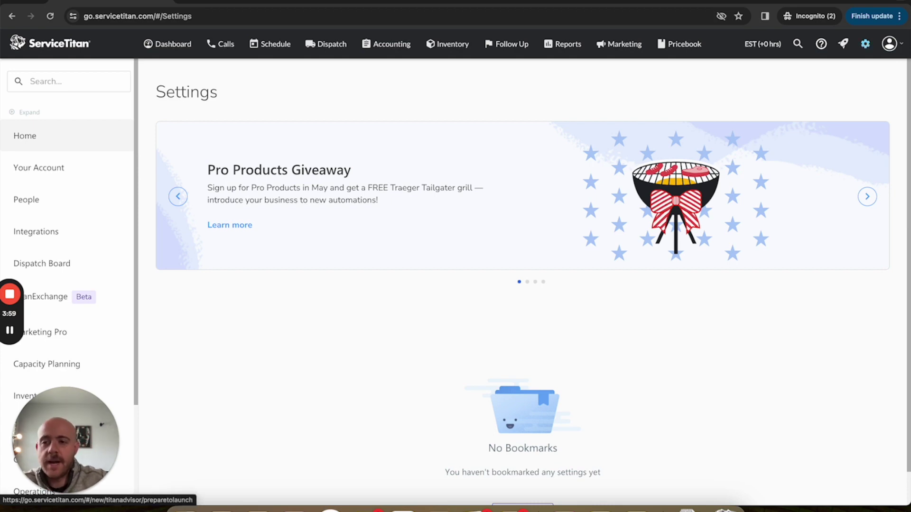
click(49, 88)
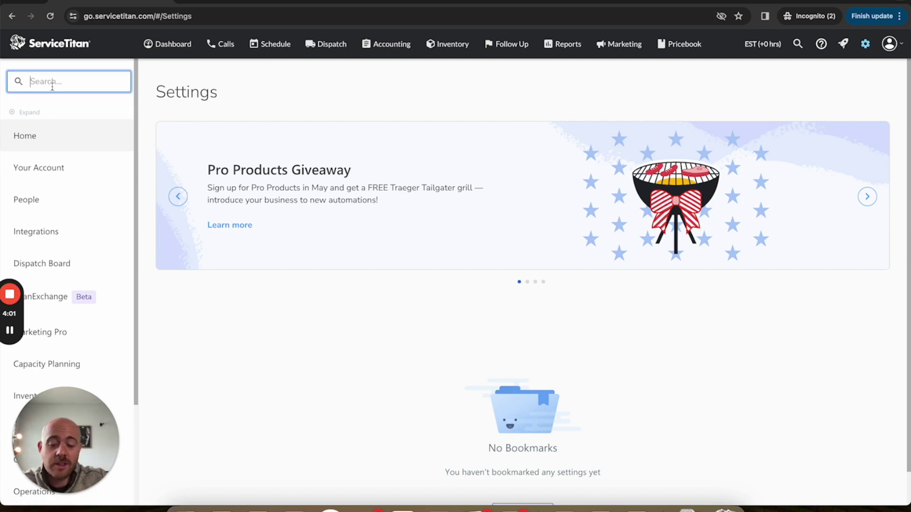
text(capp re)
key(BackSpace)
key(BackSpace)
key(BackSpace)
key(BackSpace)
key(BackSpace)
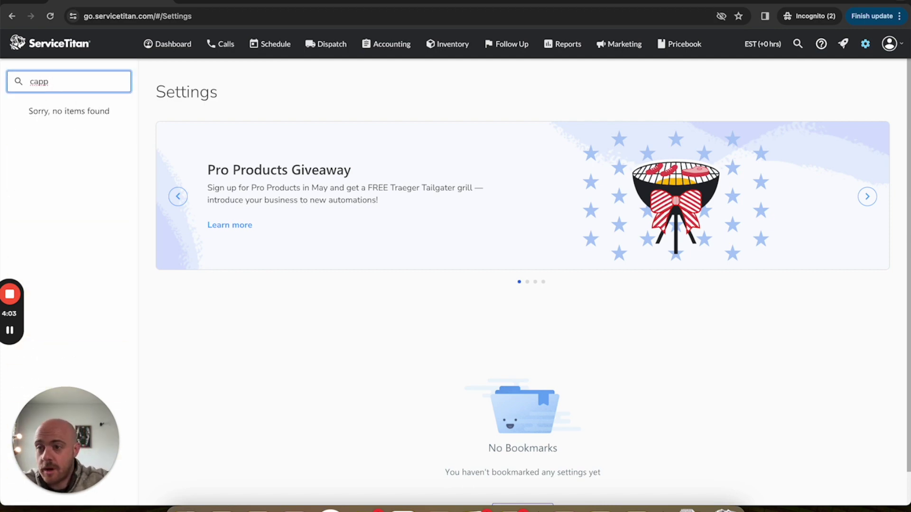
text(ll)
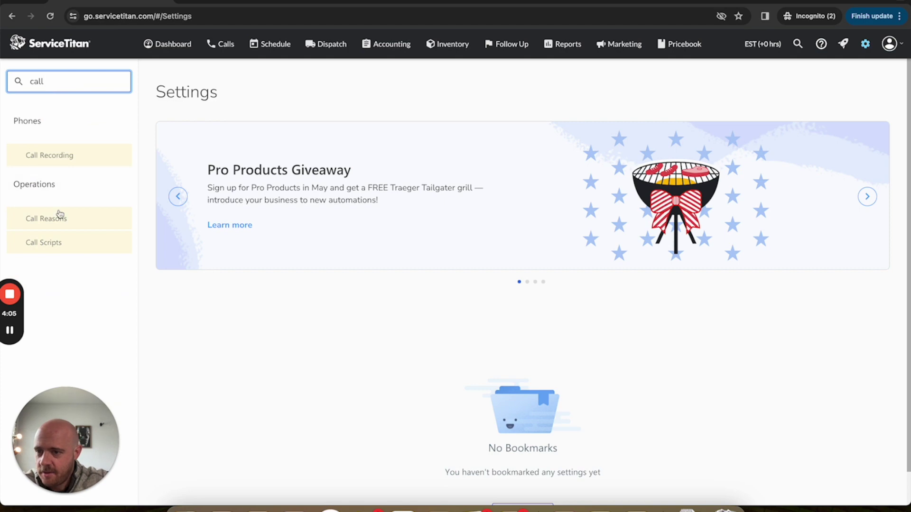
click(55, 219)
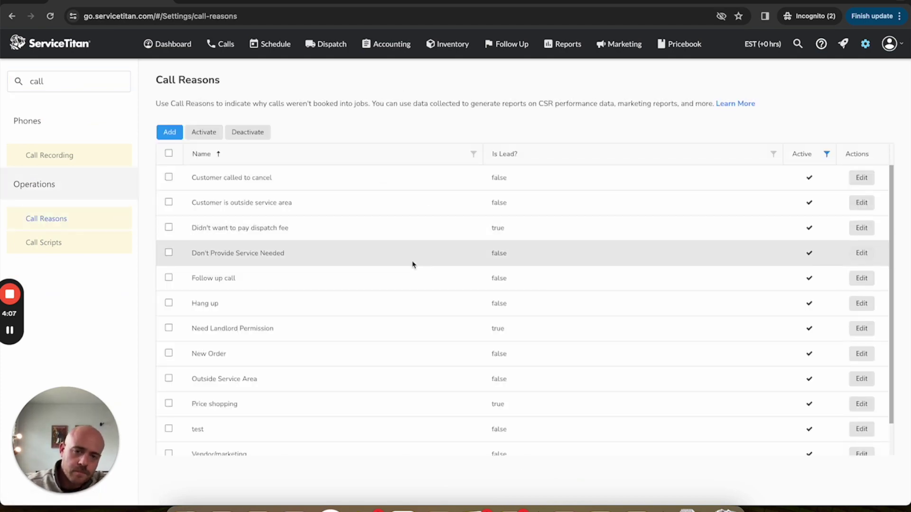
scroll(414, 262, down, 1)
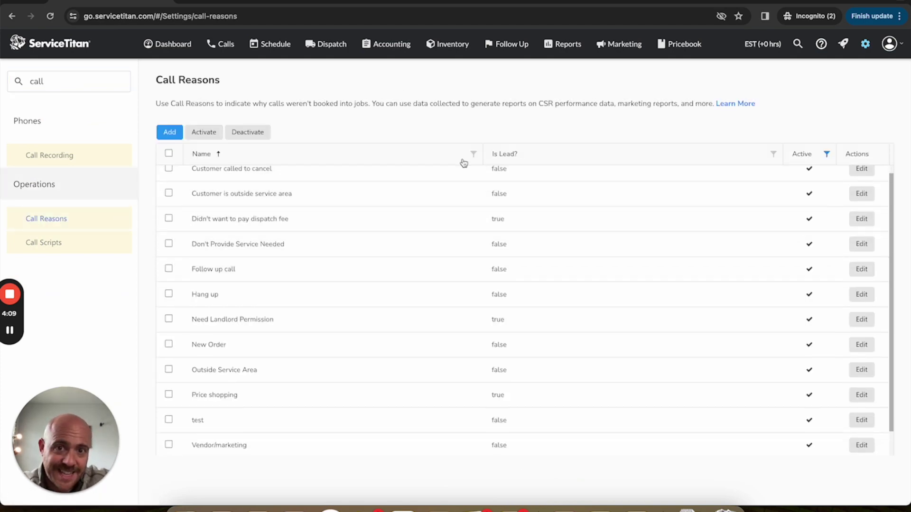
scroll(214, 247, up, 1)
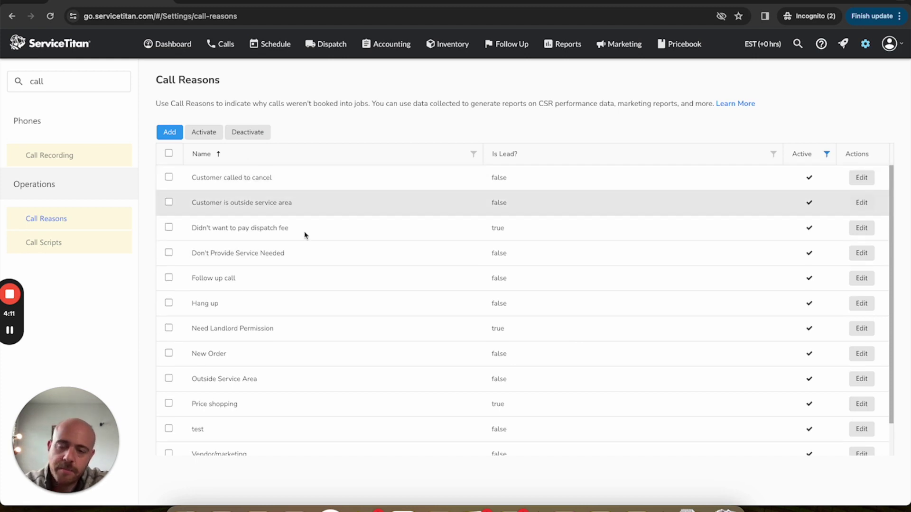
scroll(319, 259, down, 4)
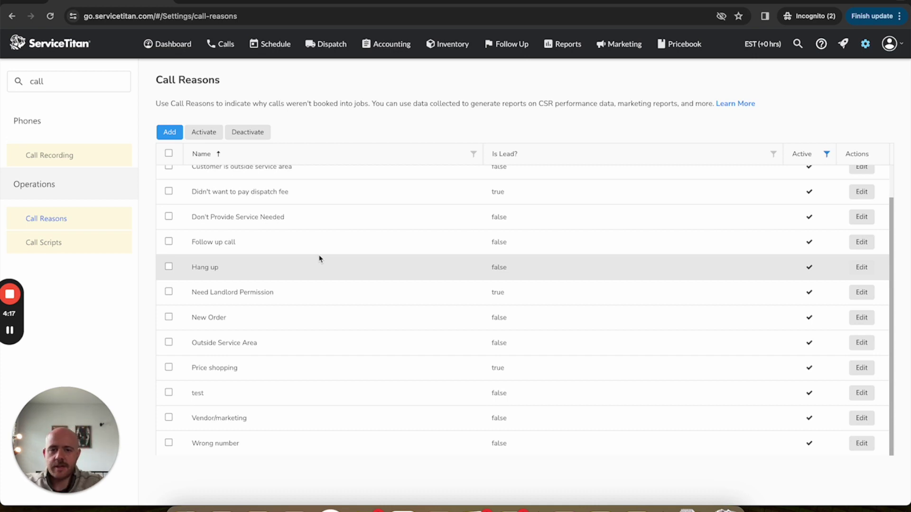
scroll(319, 259, up, 4)
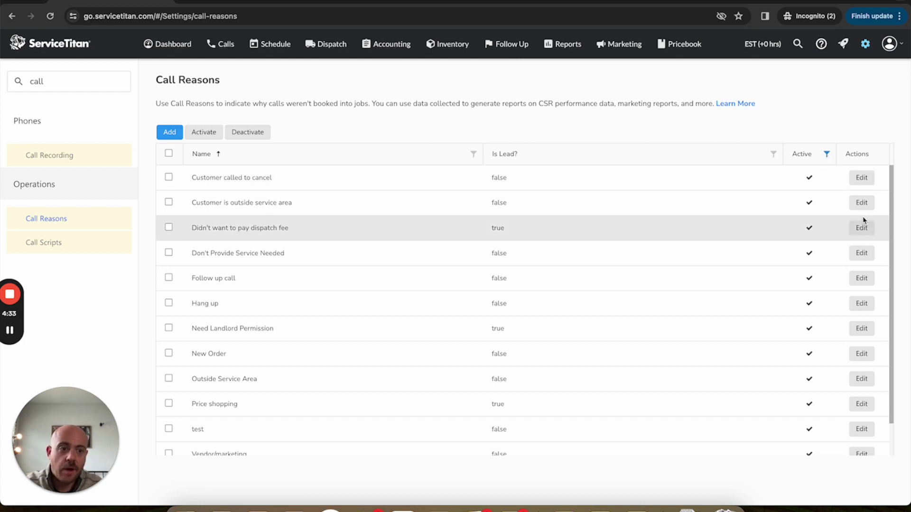
Mark the 'Didn't want to pay dispatch fee' call reason as a lead and save it.
click(862, 178)
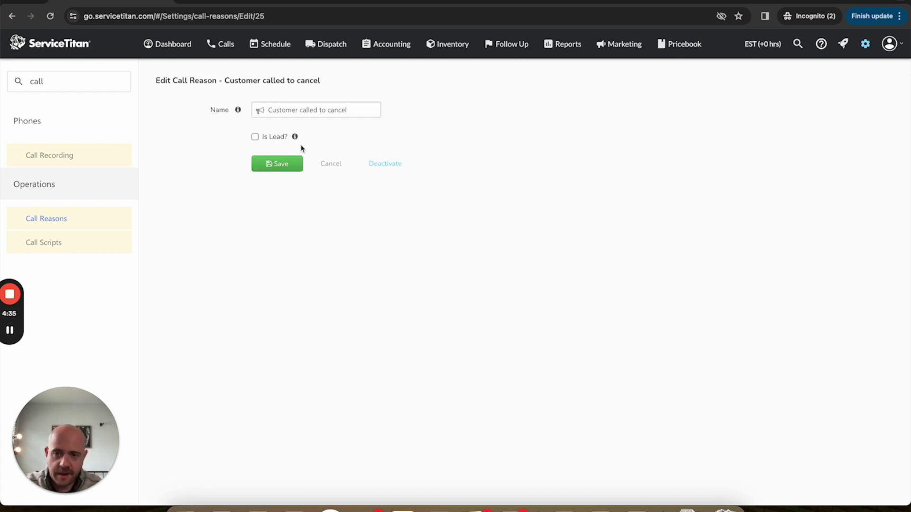
click(332, 164)
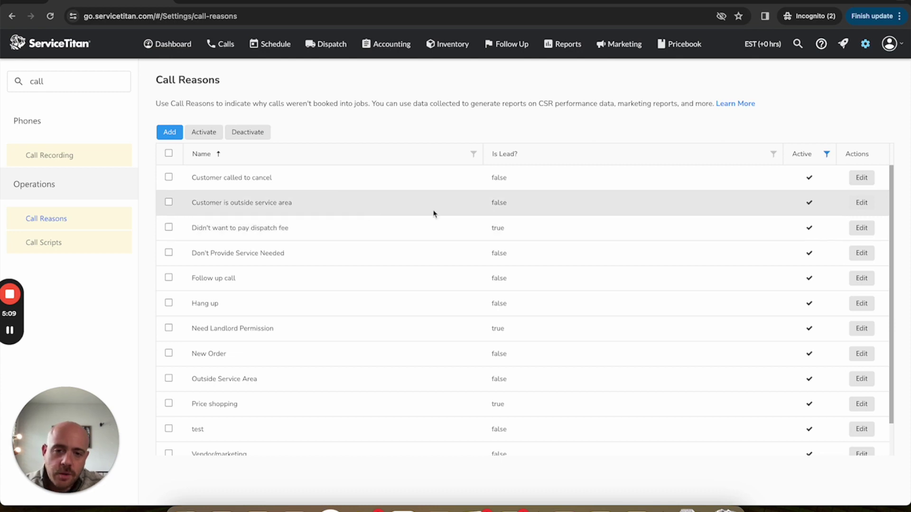
click(872, 228)
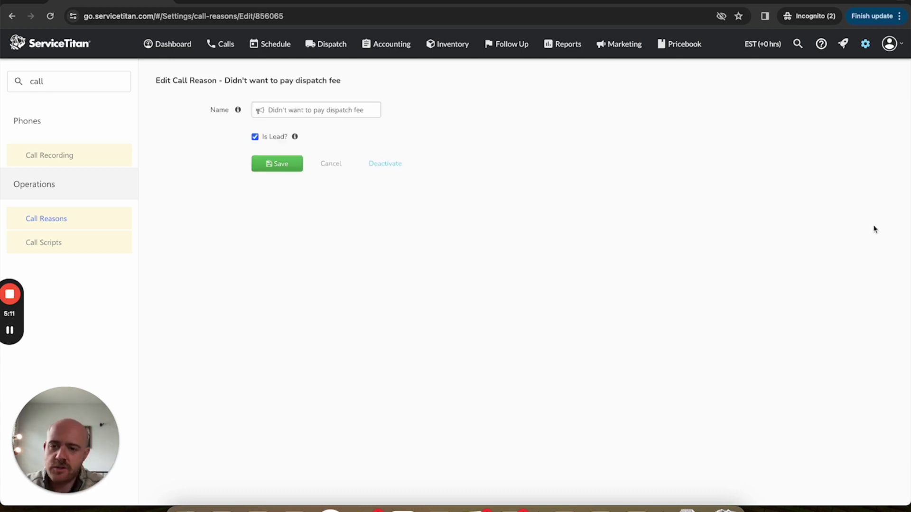
click(279, 164)
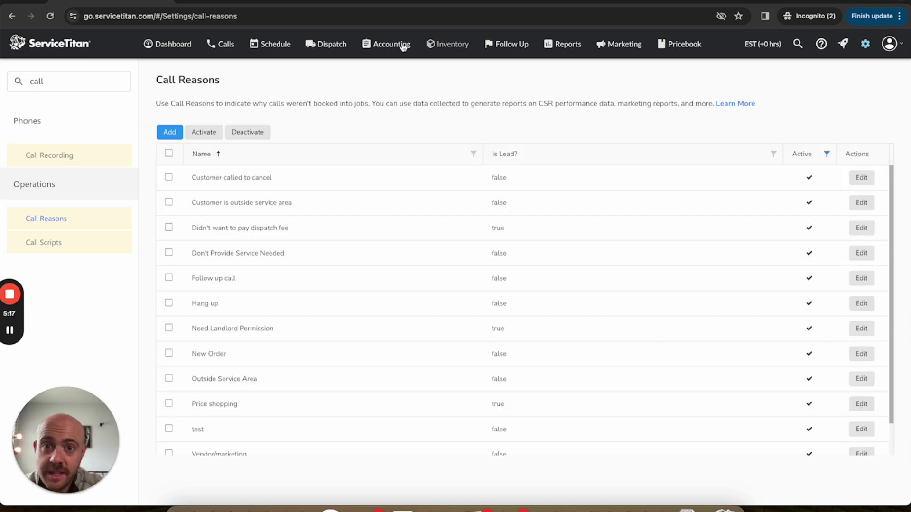
click(226, 48)
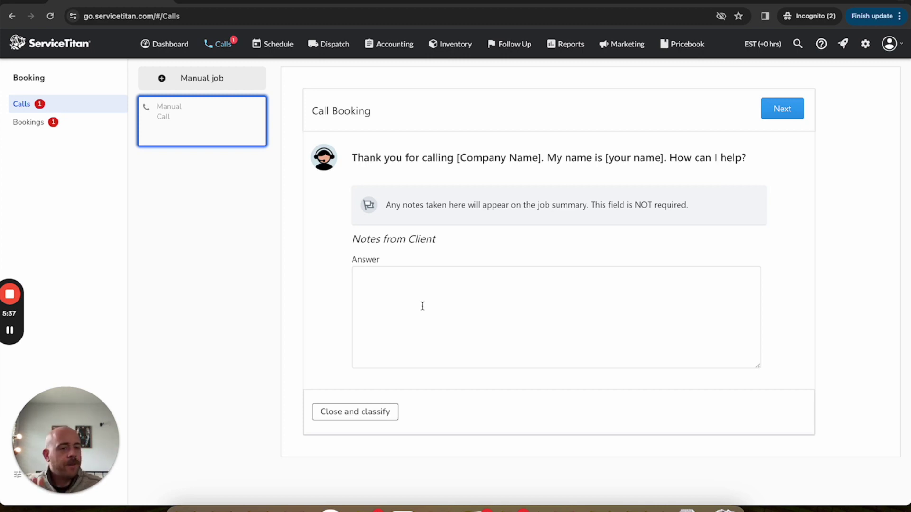
Enter 'test' as the client's notes and switch the manual call to classification.
click(422, 306)
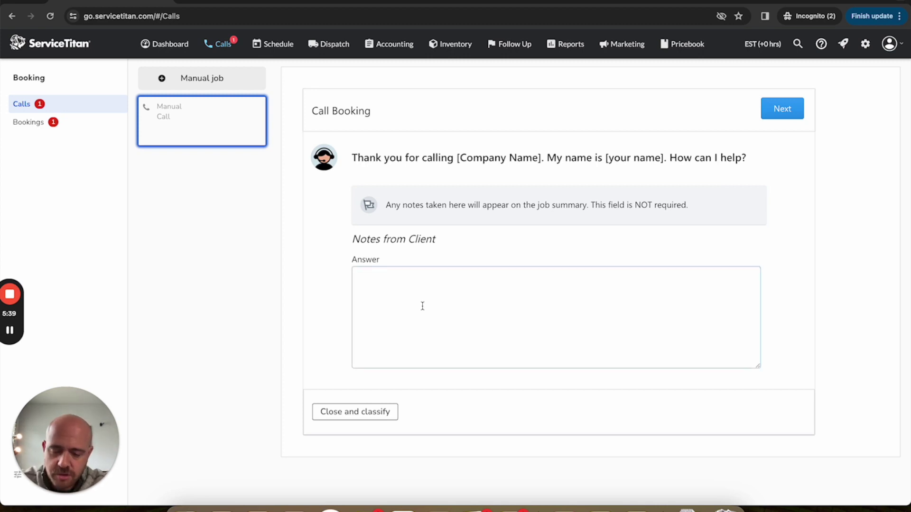
text(test)
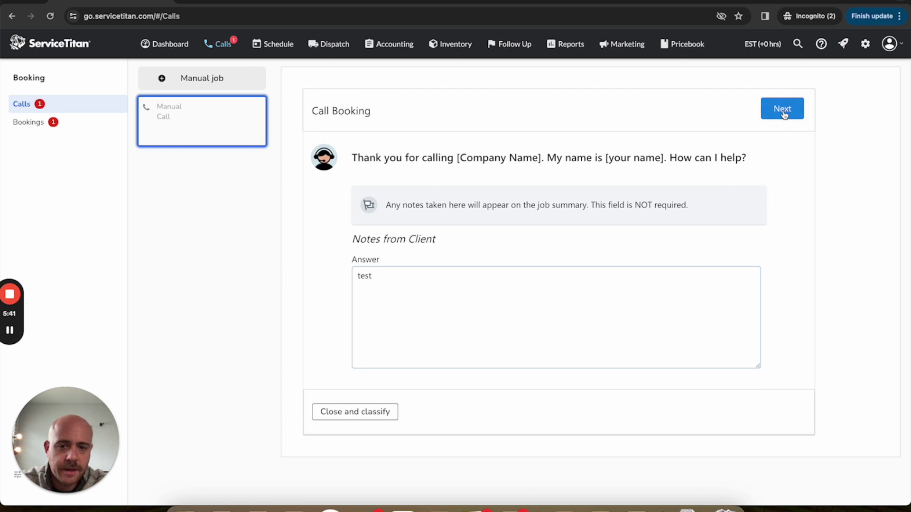
click(783, 114)
click(365, 431)
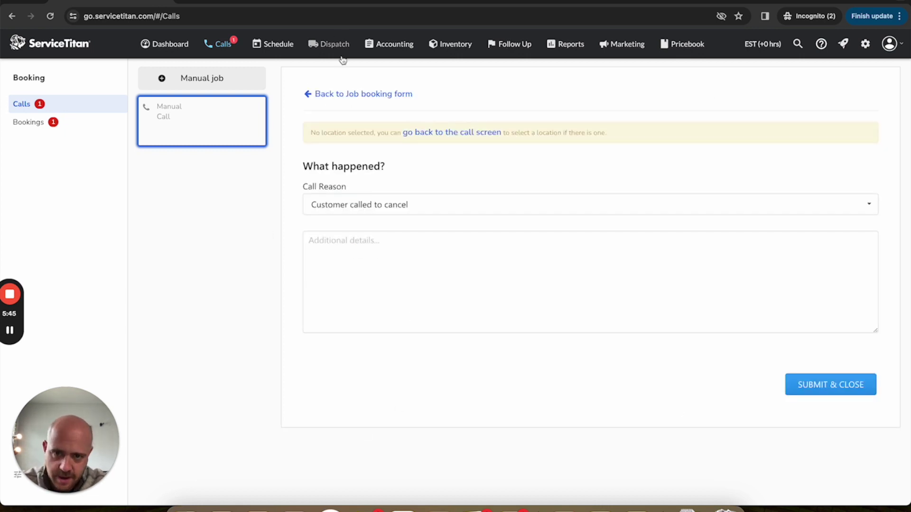
click(335, 94)
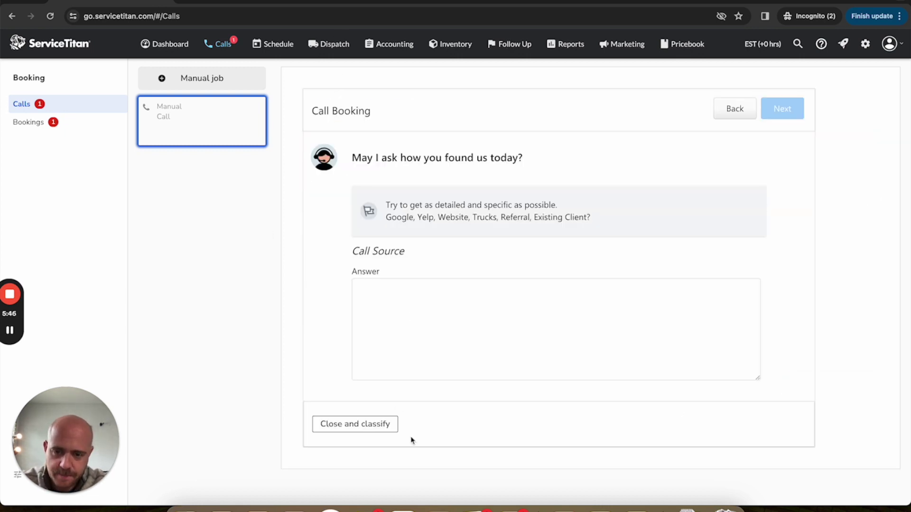
click(367, 427)
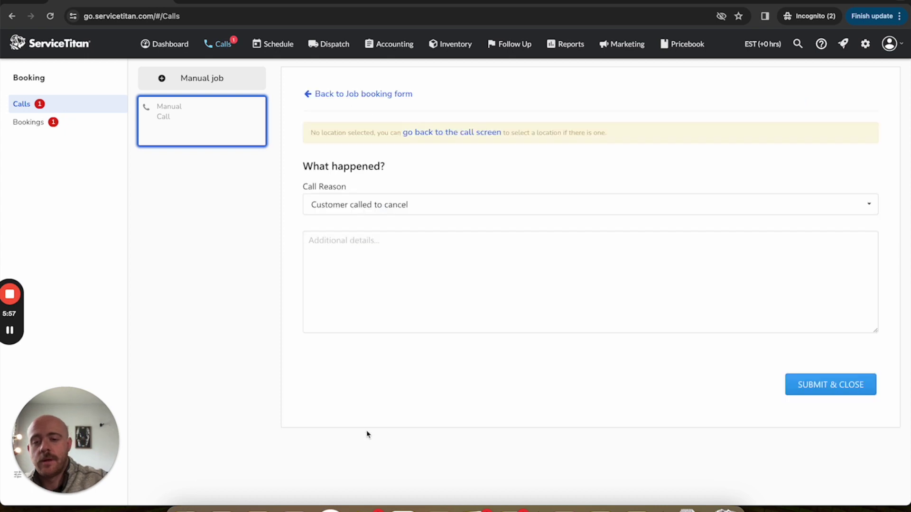
Set the call reason to 'Didn't want to pay dispatch fee' and campaign to Existing Customer.
click(410, 210)
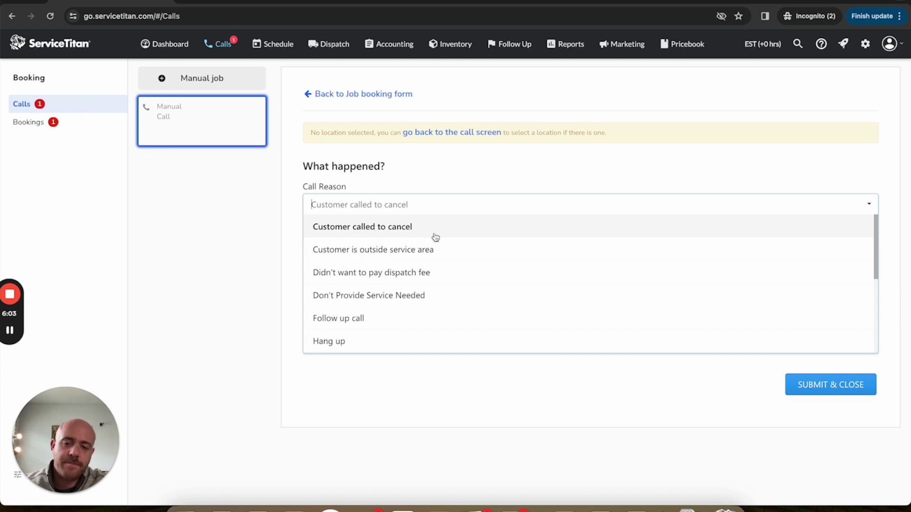
scroll(350, 302, down, 1)
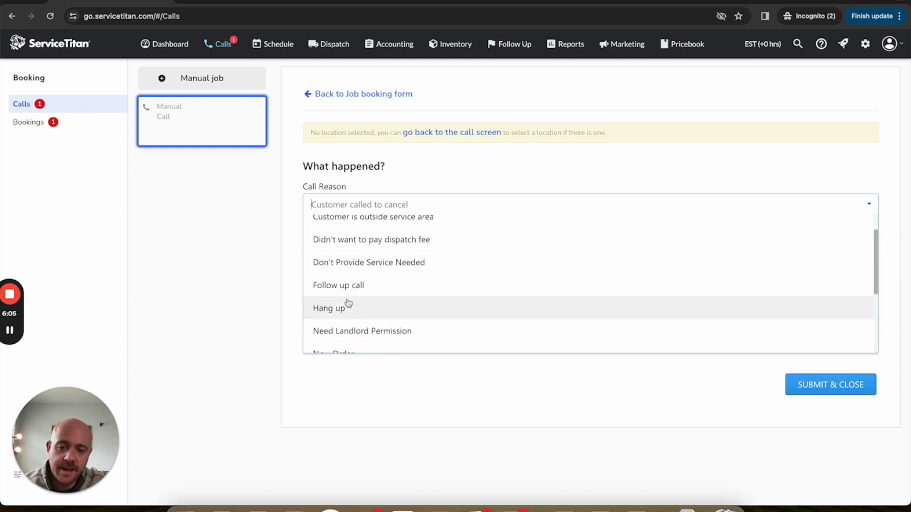
click(396, 240)
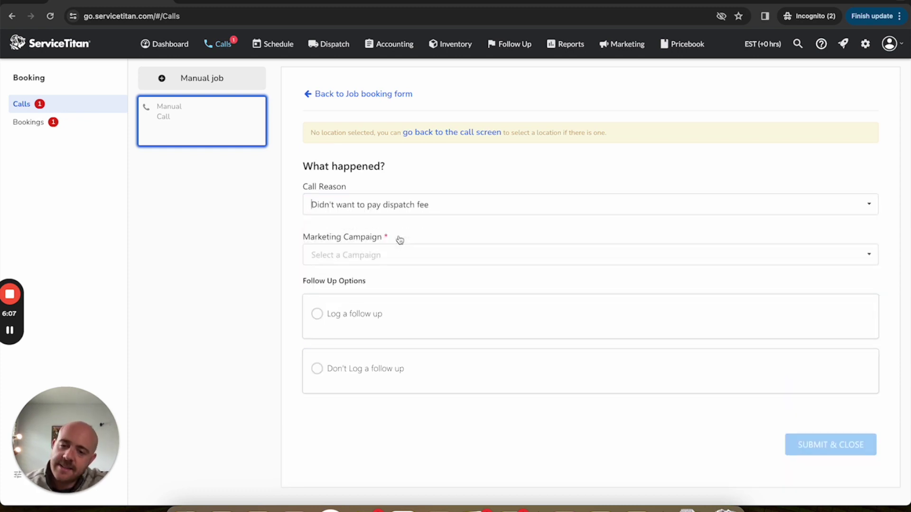
click(326, 252)
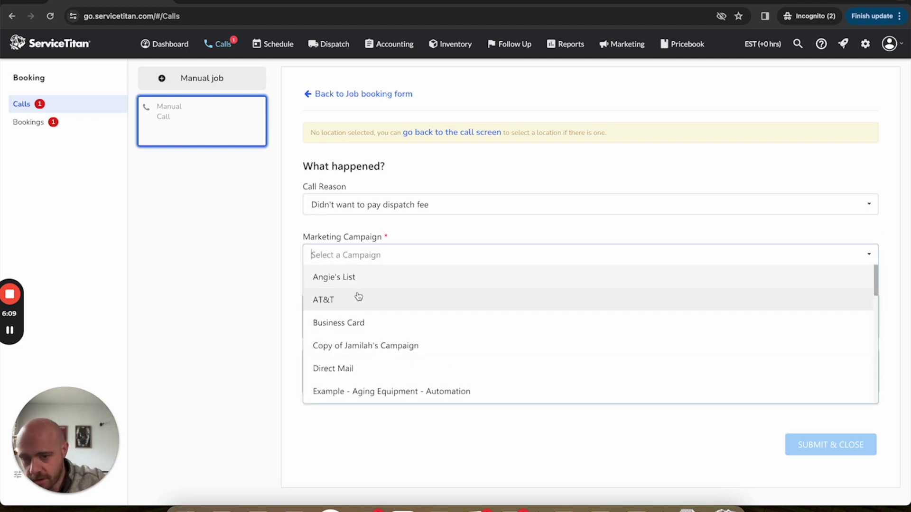
scroll(356, 297, down, 2)
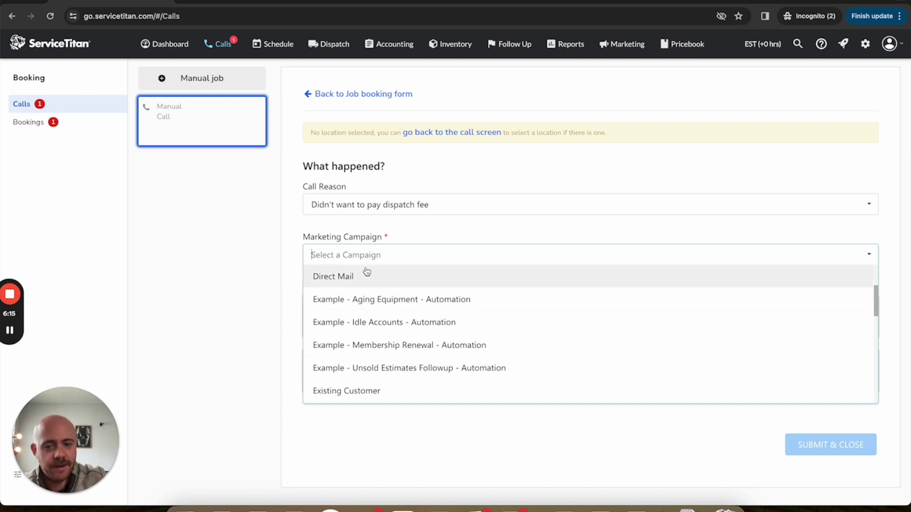
scroll(363, 275, down, 2)
click(331, 350)
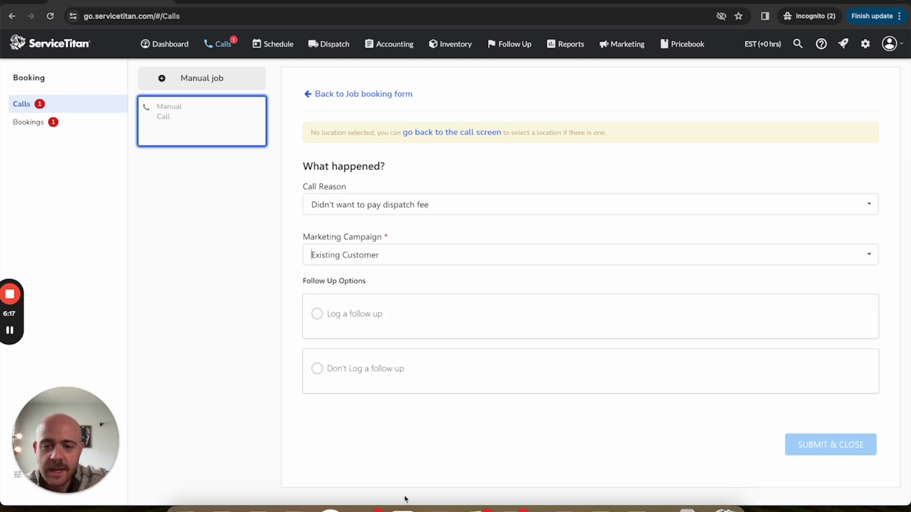
Log a follow up starting 5/13/2024, then return to the job booking form.
click(429, 311)
scroll(429, 310, down, 2)
click(409, 234)
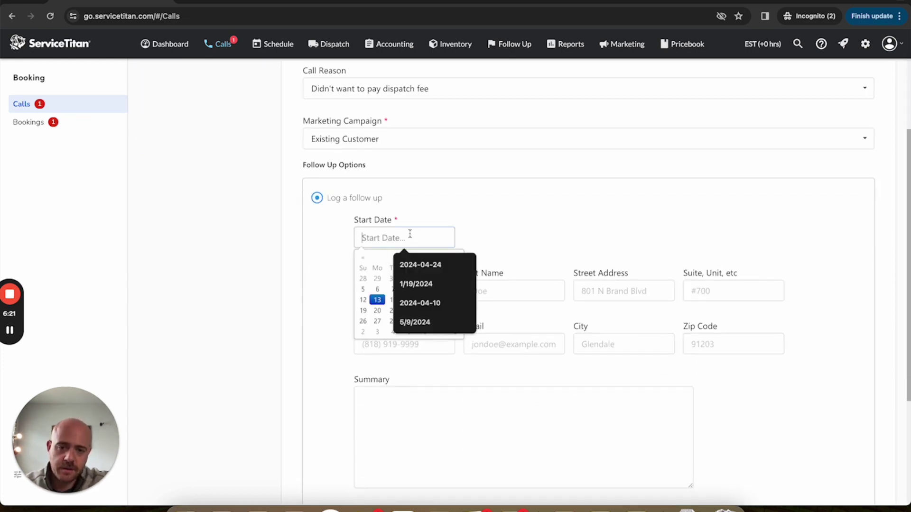
click(377, 301)
right_click(498, 237)
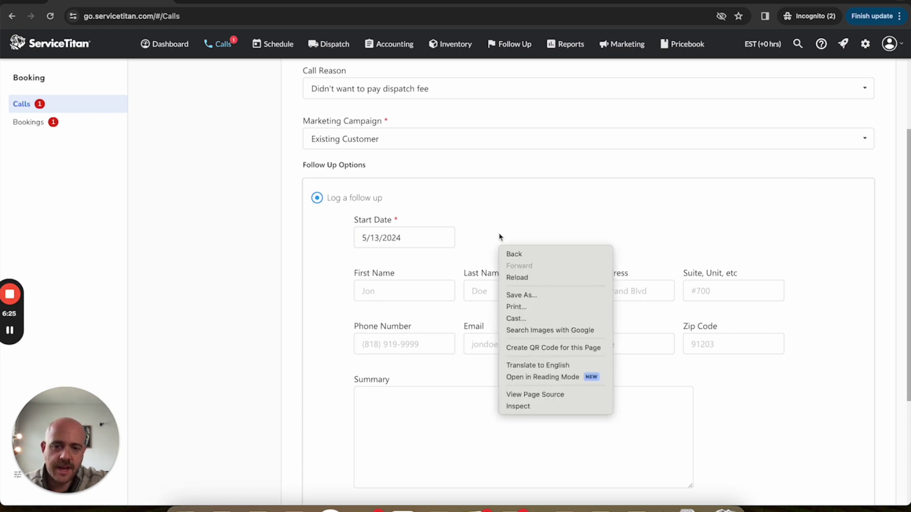
click(451, 246)
scroll(484, 245, down, 2)
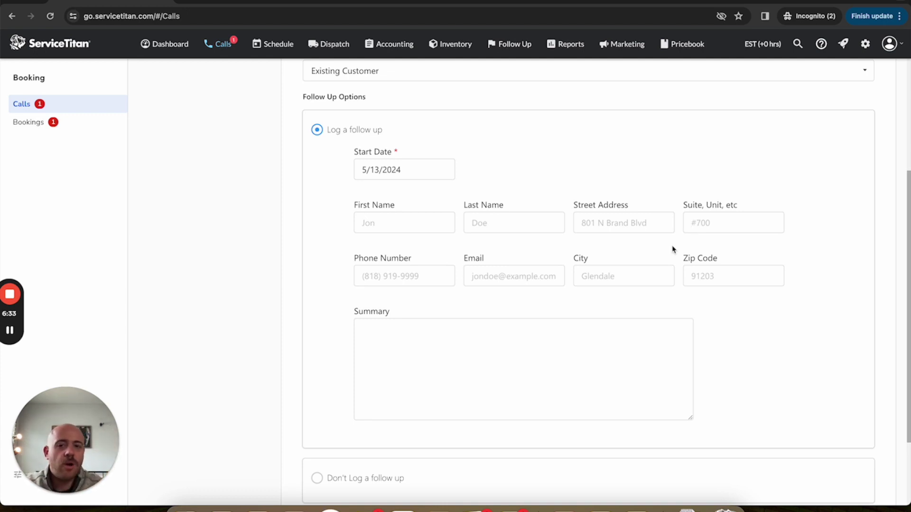
scroll(672, 249, up, 5)
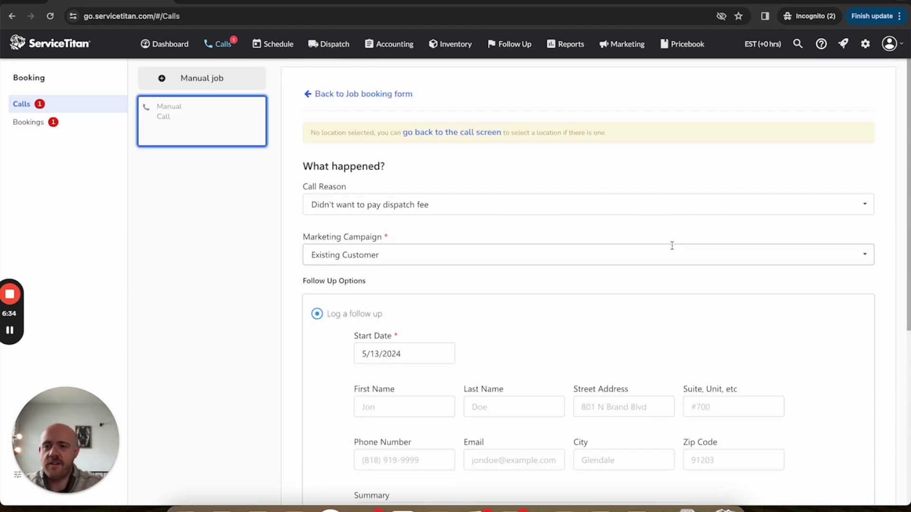
click(382, 93)
Answer Call Source 'dfdgsfa', choose New option, and select a searched customer's service address as location.
click(539, 328)
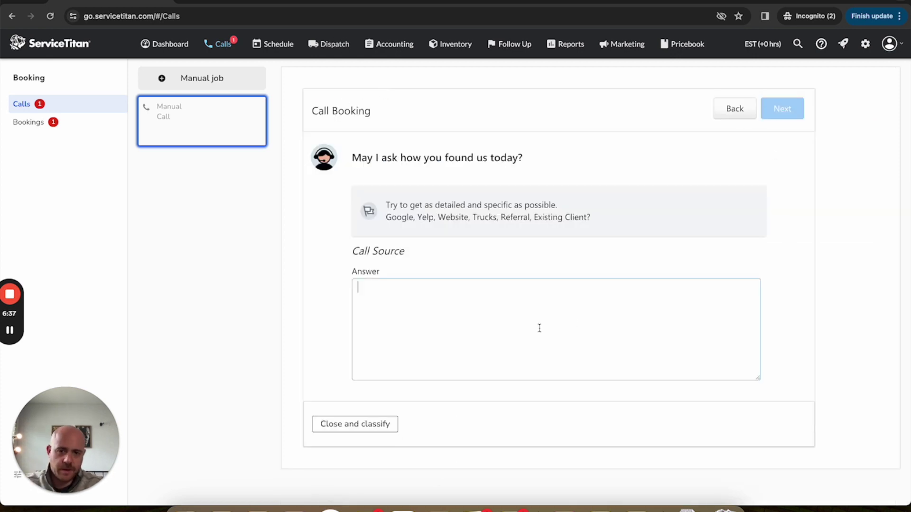
text(dfdgsfa)
click(790, 111)
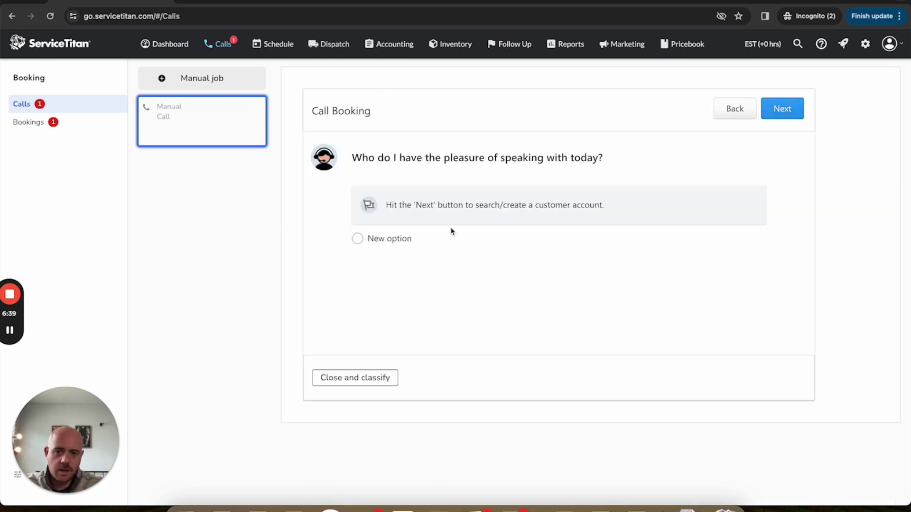
click(371, 244)
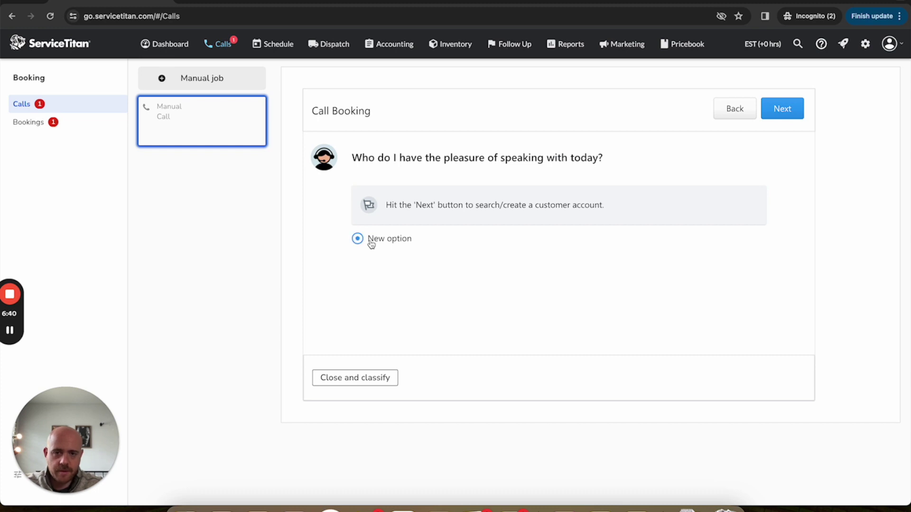
click(782, 108)
click(360, 173)
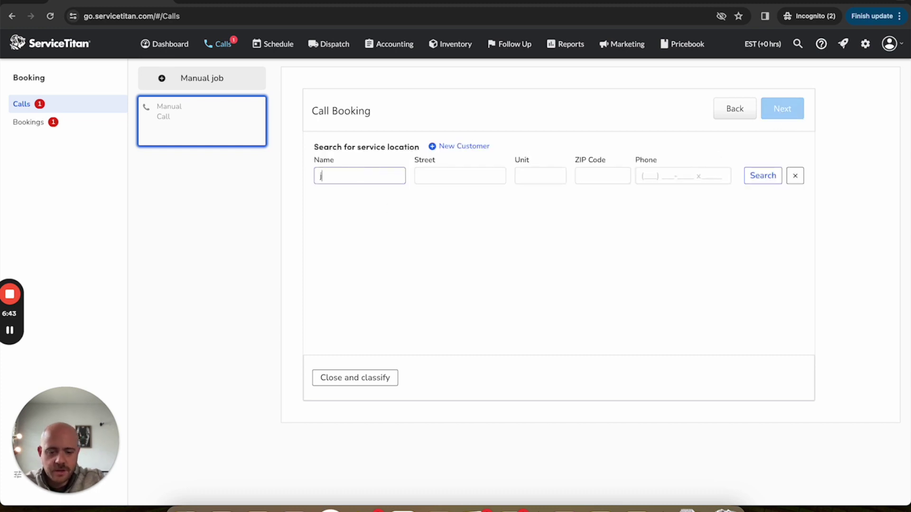
text(john)
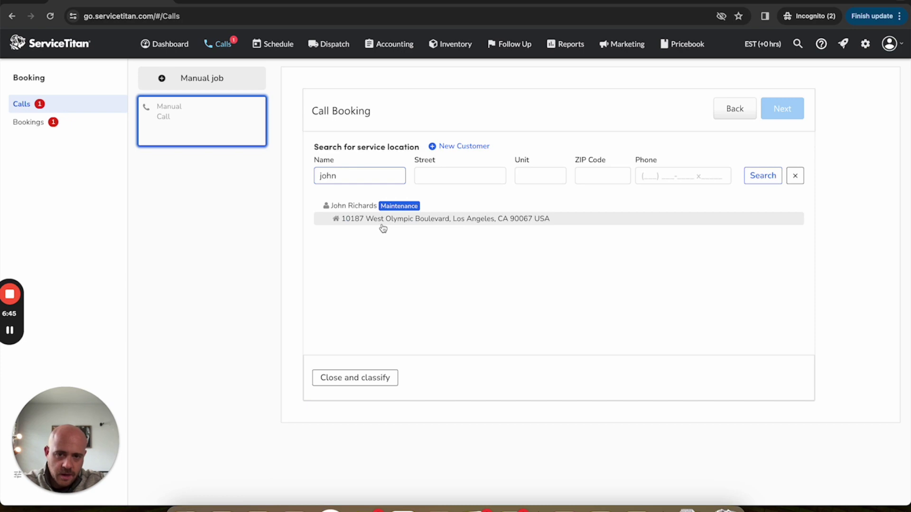
click(383, 229)
click(849, 71)
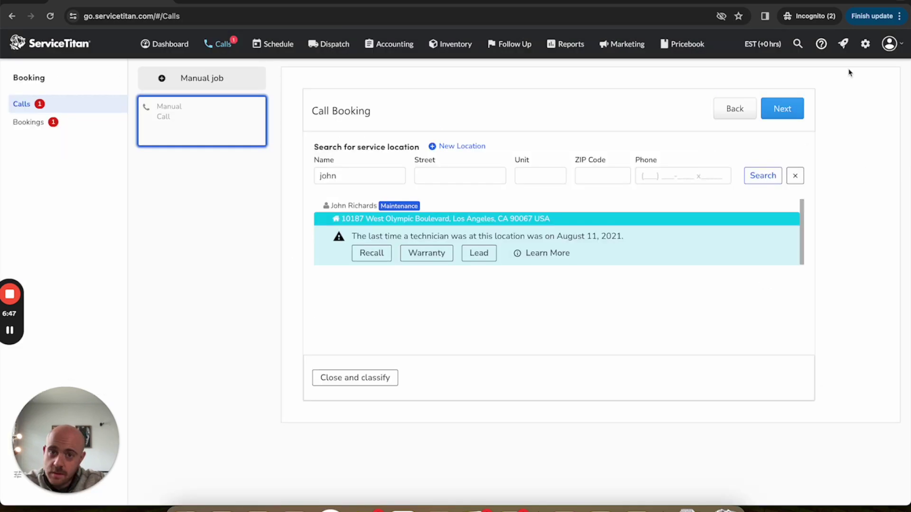
Reopen the classify form and choose Direct Mail as the marketing campaign.
click(344, 382)
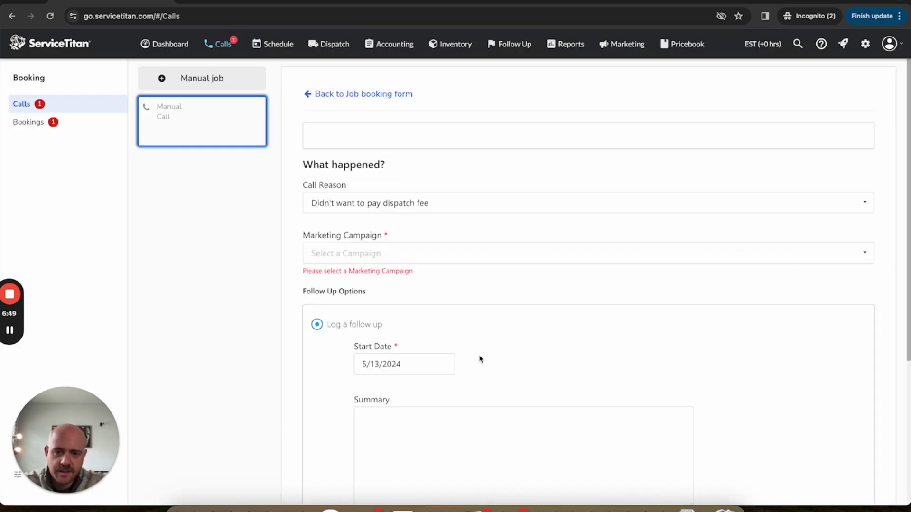
scroll(481, 359, down, 5)
scroll(320, 102, up, 3)
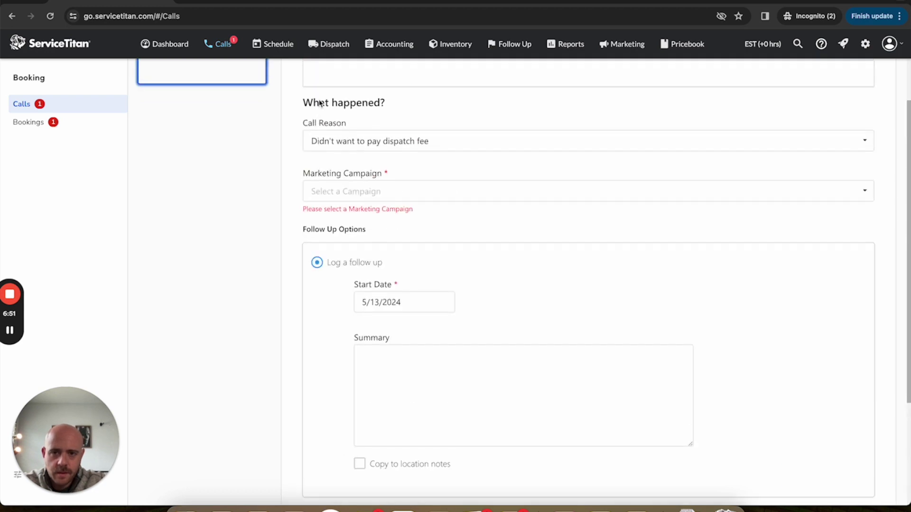
click(361, 191)
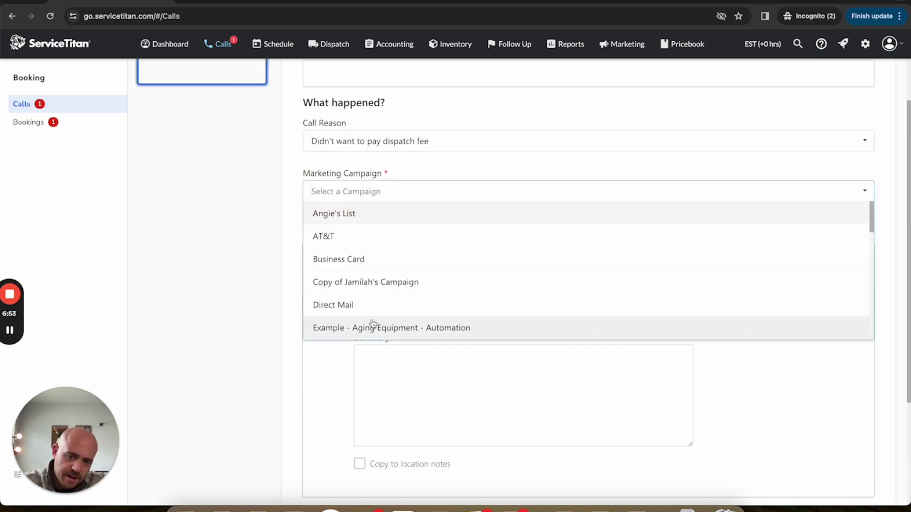
click(391, 302)
scroll(390, 301, down, 3)
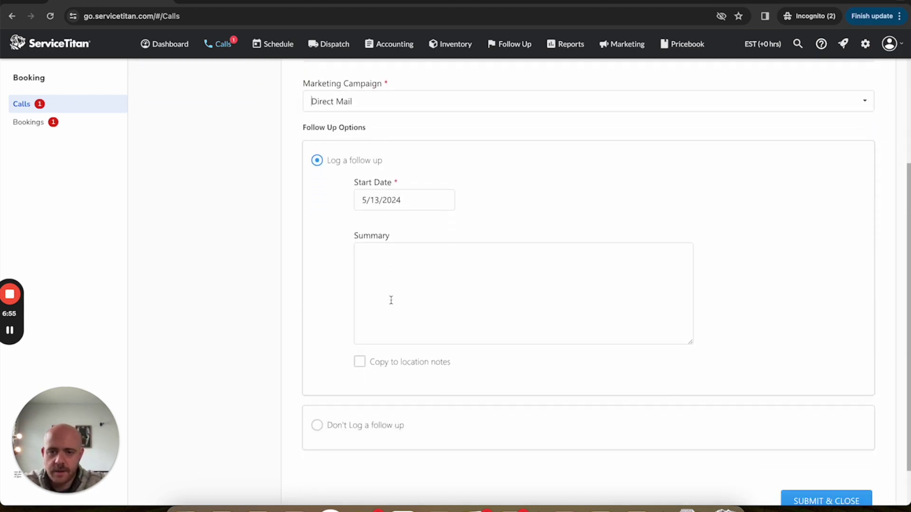
Switch to logging a follow up, keeping Direct Mail as the campaign, and move to the Summary box.
click(346, 411)
click(368, 170)
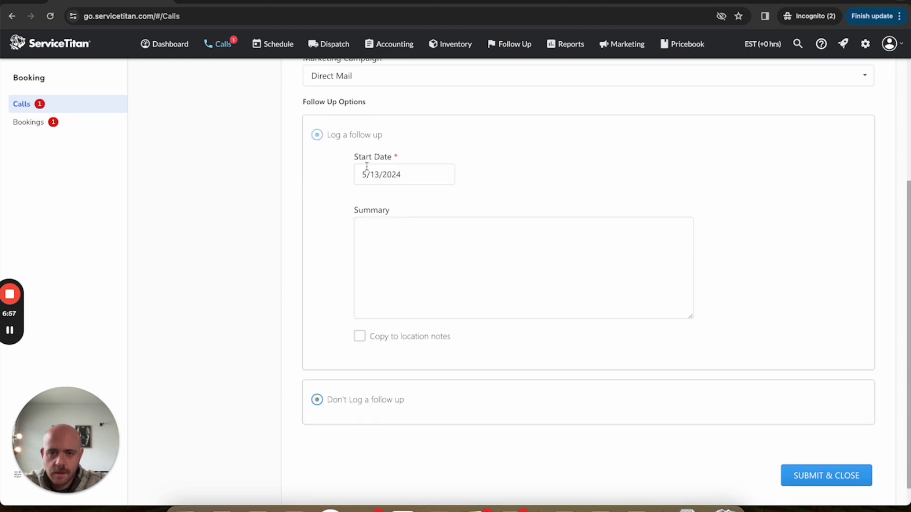
click(494, 245)
scroll(494, 245, up, 4)
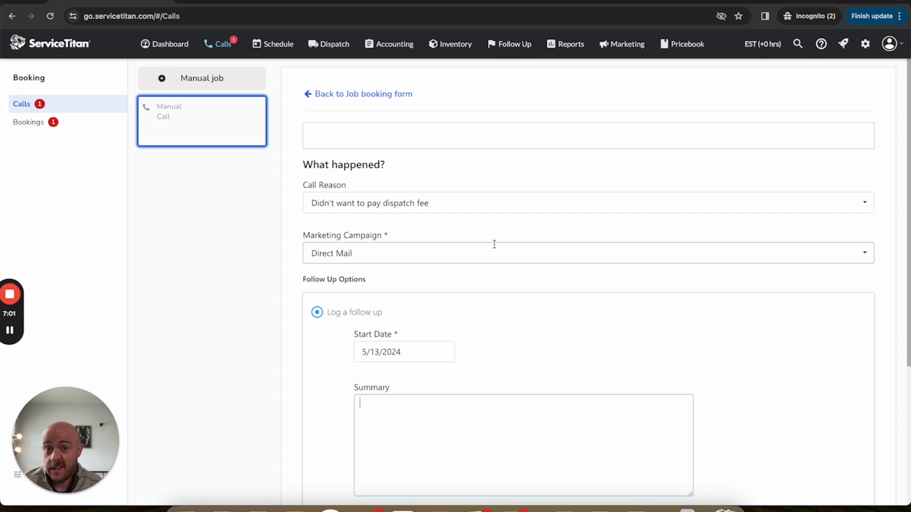
click(495, 244)
right_click(494, 244)
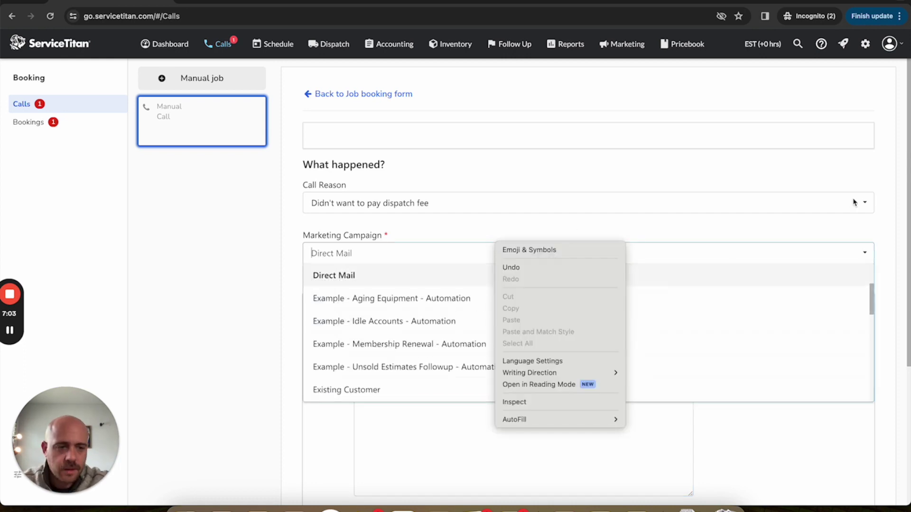
click(893, 225)
scroll(892, 226, down, 2)
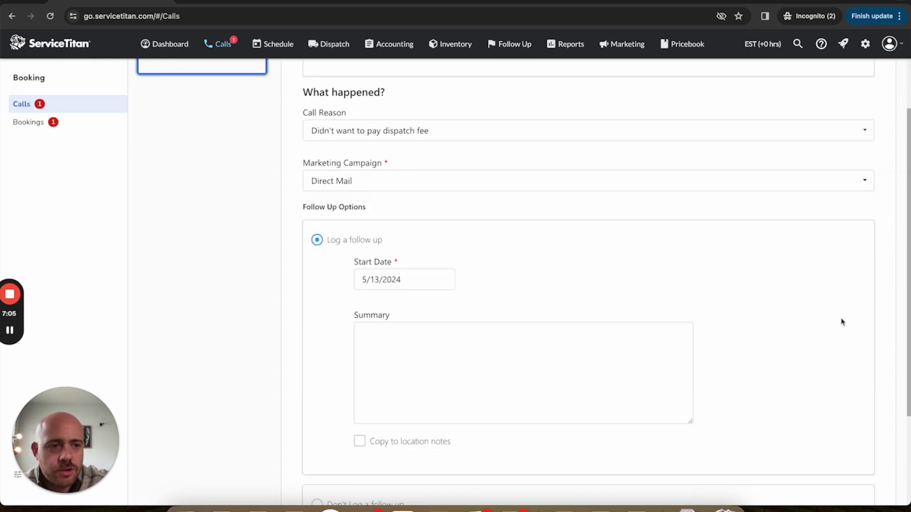
click(500, 330)
scroll(500, 332, down, 1)
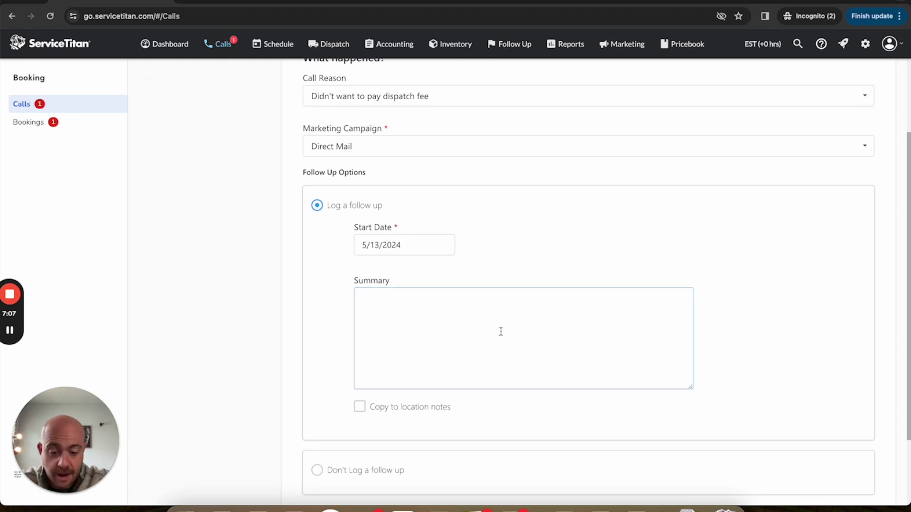
Enter the summary 'Customer is up to their knees in water, but won't pay a dispatch fee. Let's try back' and submit.
text(Customer is )
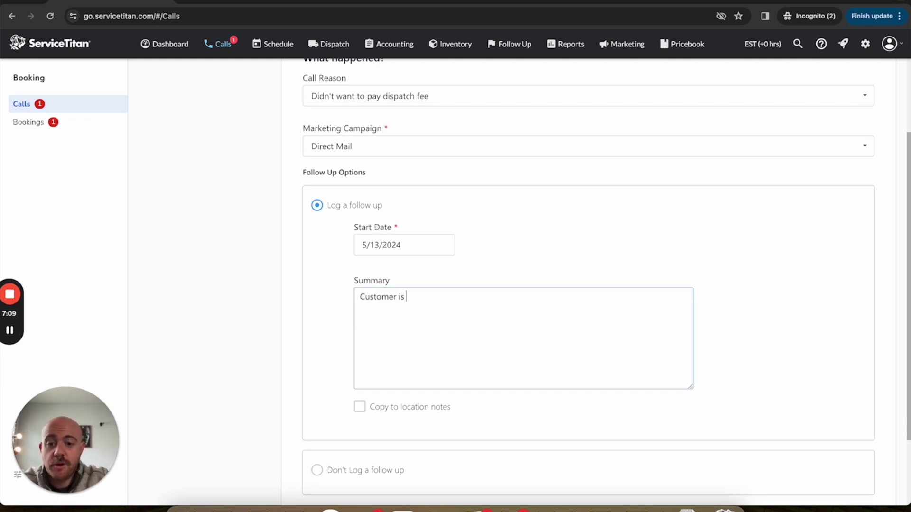
text(up to their k)
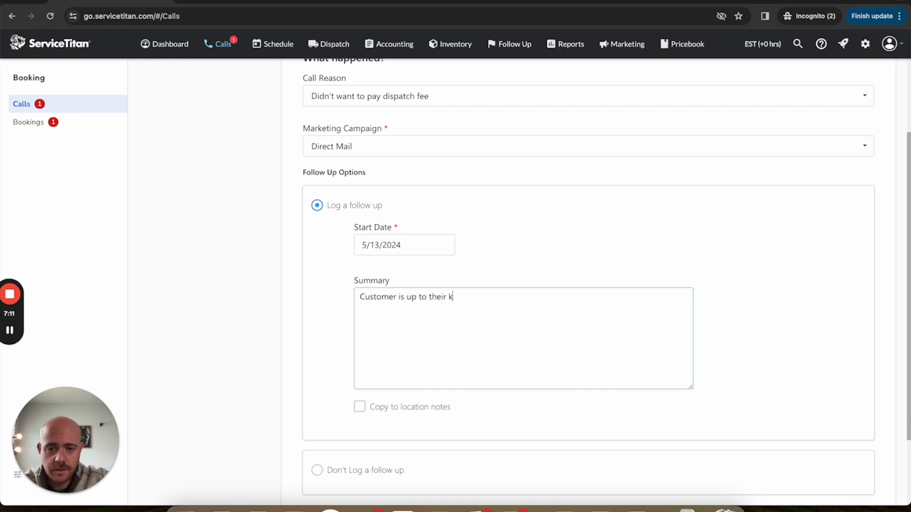
text(nees in wat)
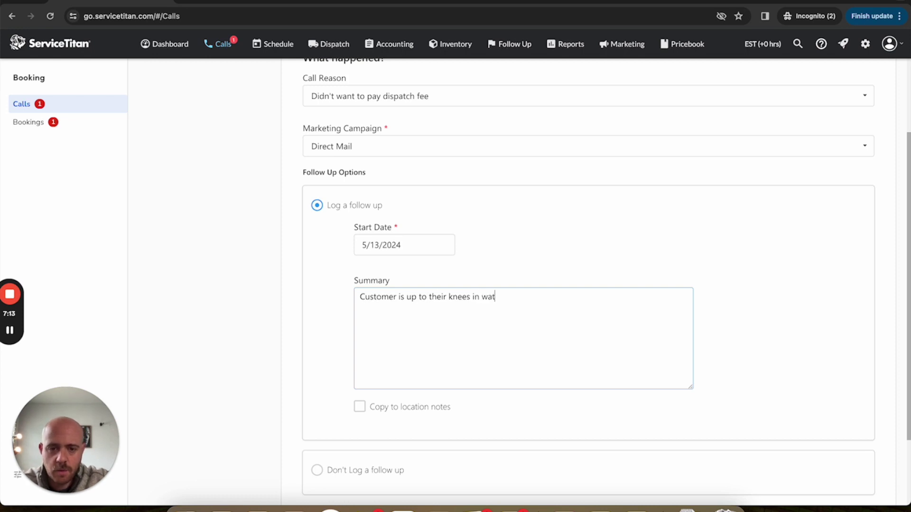
text(er, but won't)
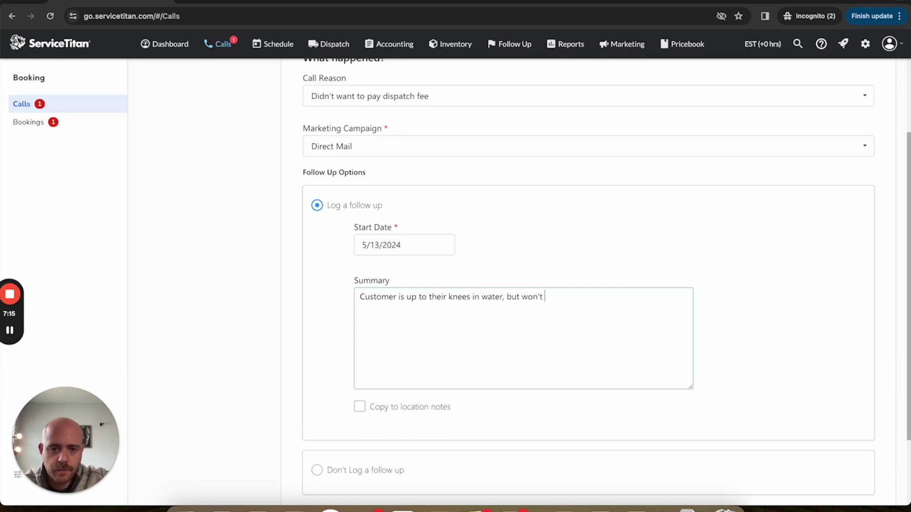
text( pay a dispatch f)
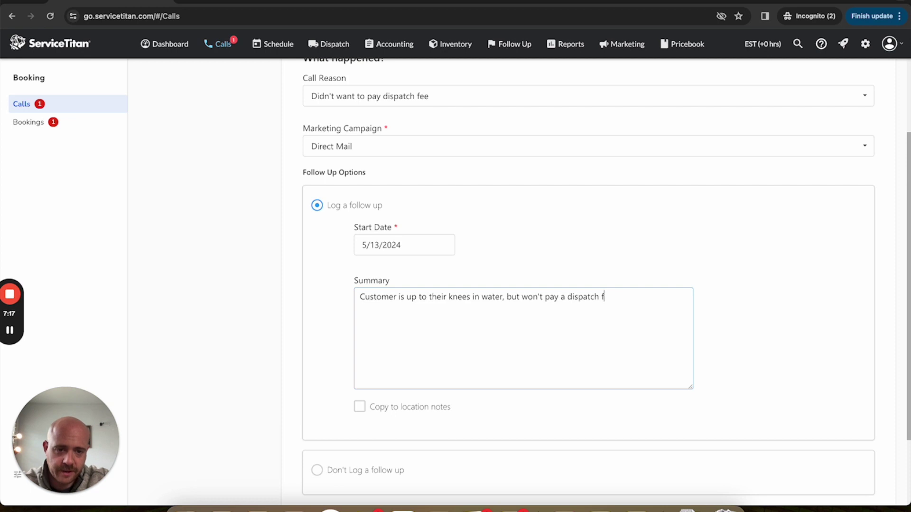
text(ee. Let's try )
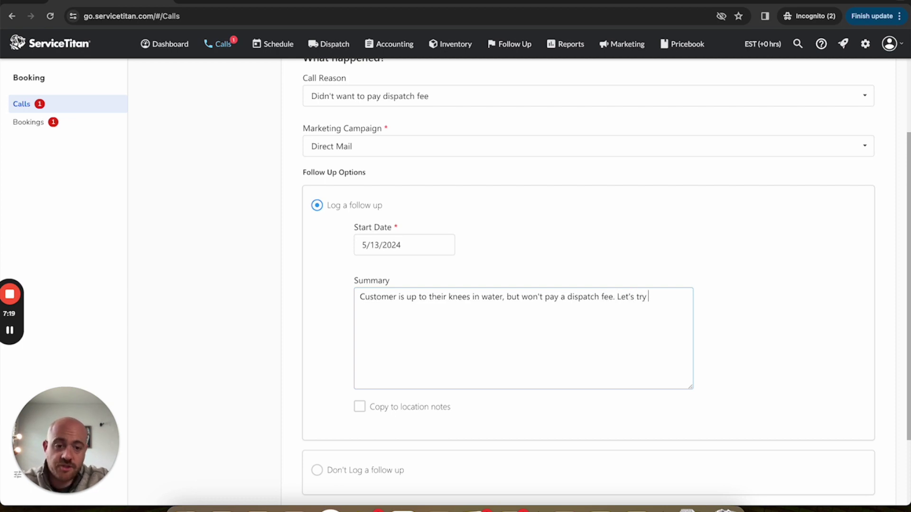
text(back when they'v)
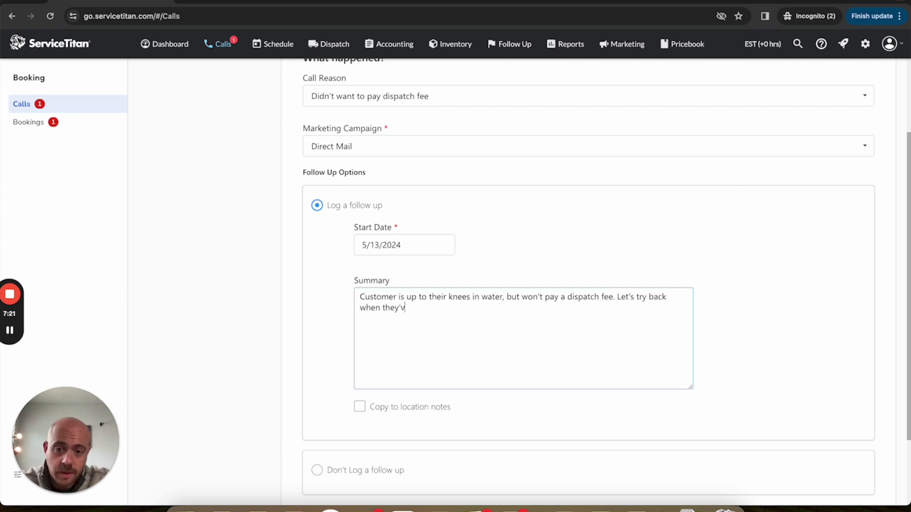
text(e exhaaus)
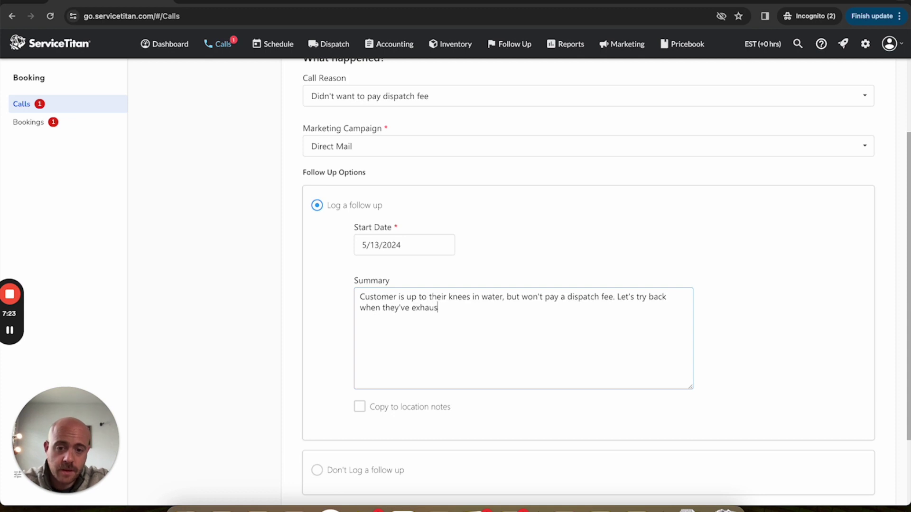
text(ted their options)
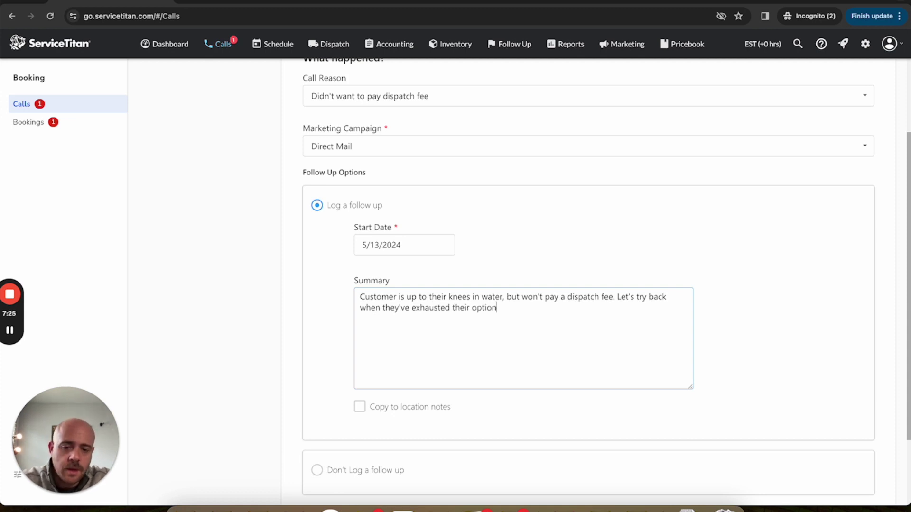
scroll(404, 327, down, 2)
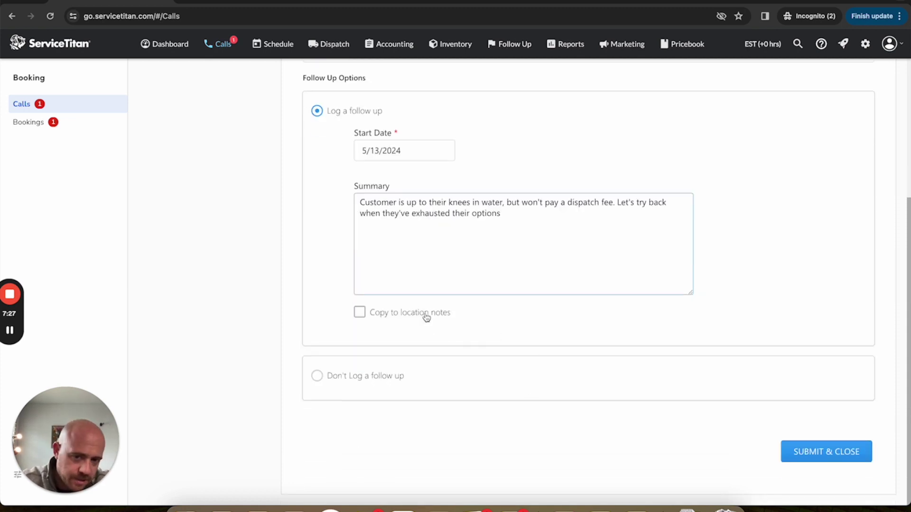
click(846, 452)
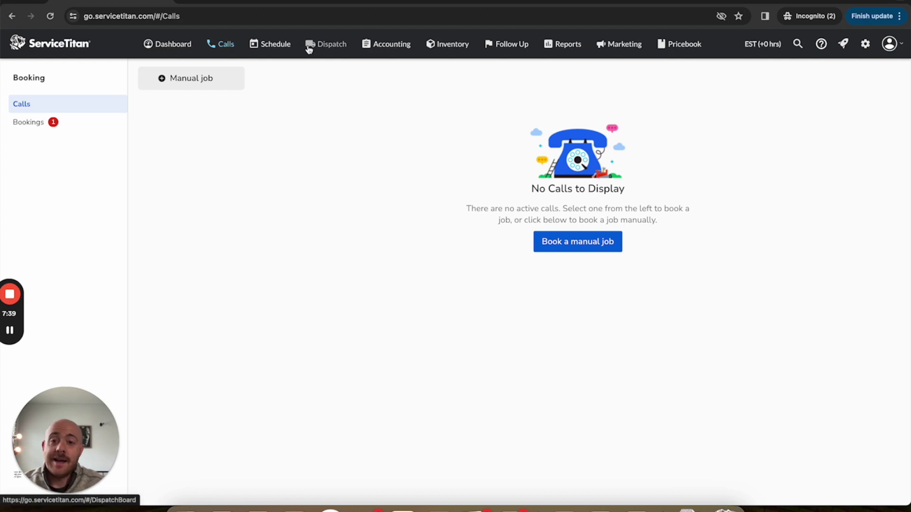
Open the Follow Up Leads list, scroll to the follow-up columns, and open the Direct Mail lead.
click(496, 48)
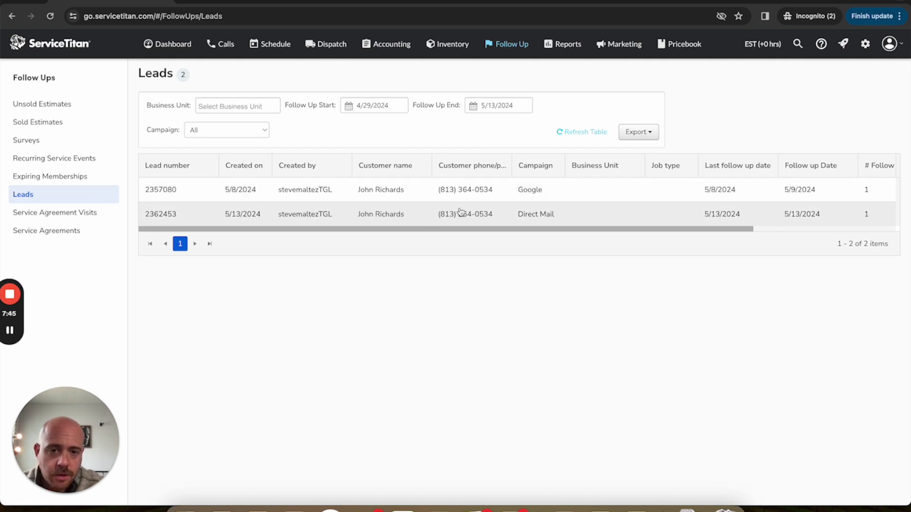
scroll(735, 211, right, 5)
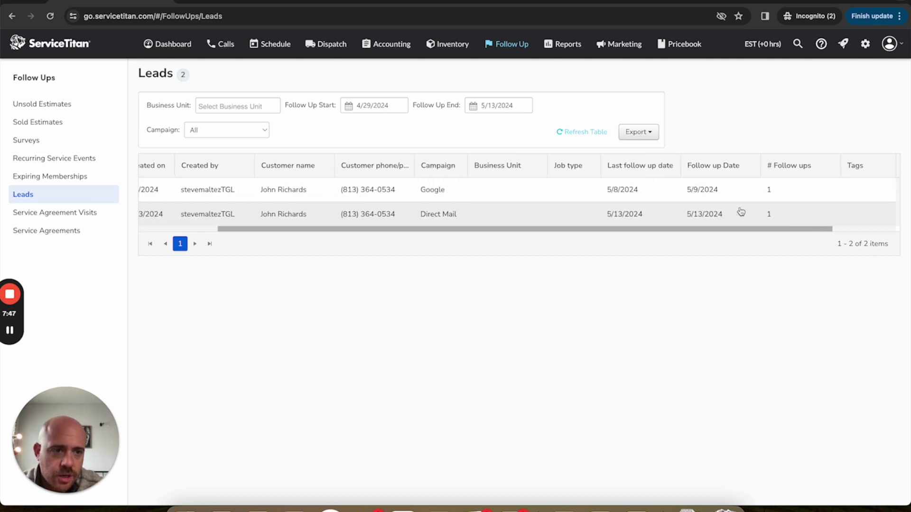
click(728, 212)
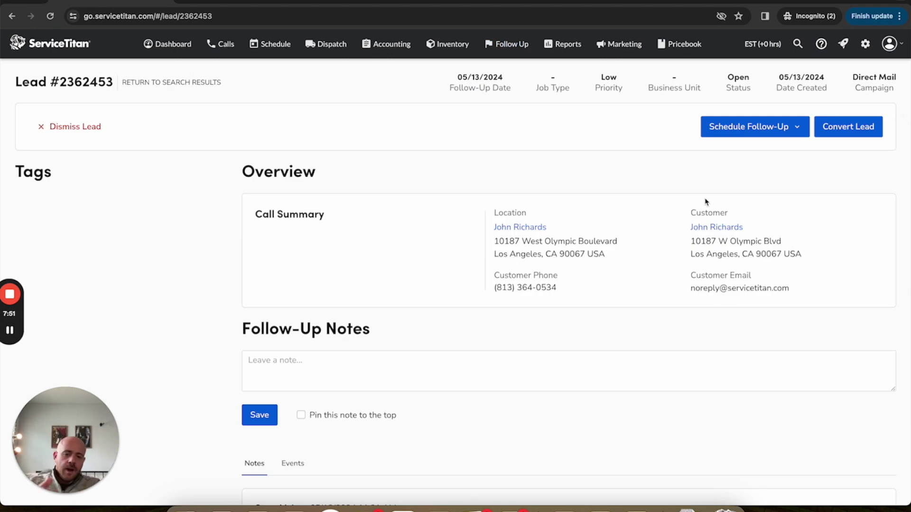
Review the Direct Mail lead's details: Open, Low priority, follow-up due 05/13/2024.
scroll(706, 202, down, 2)
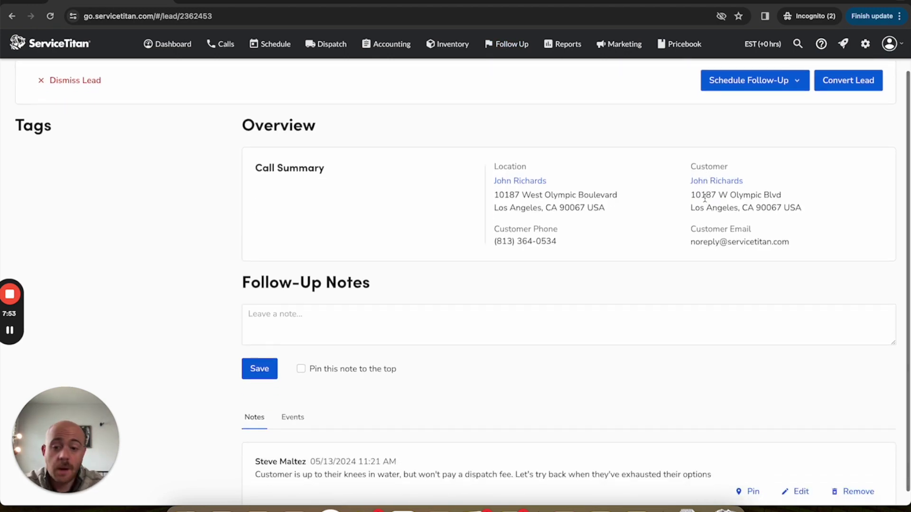
scroll(704, 198, up, 2)
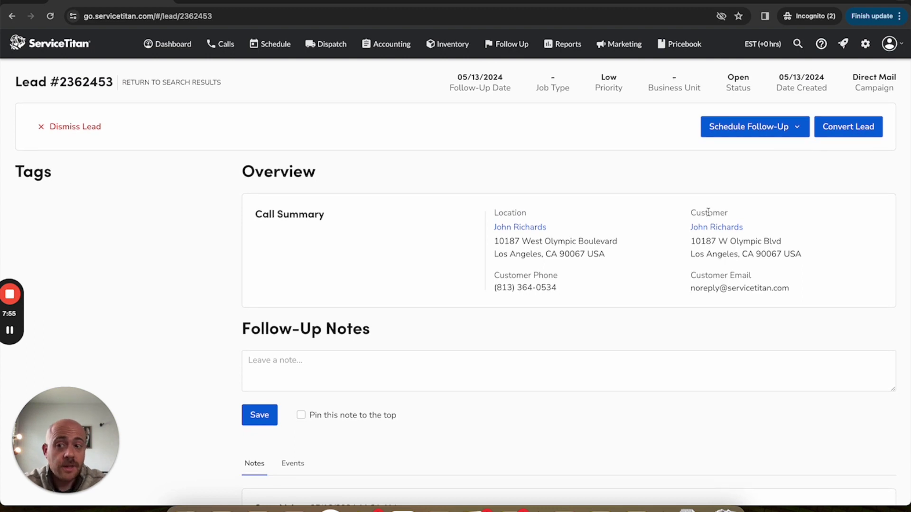
right_click(707, 212)
click(548, 186)
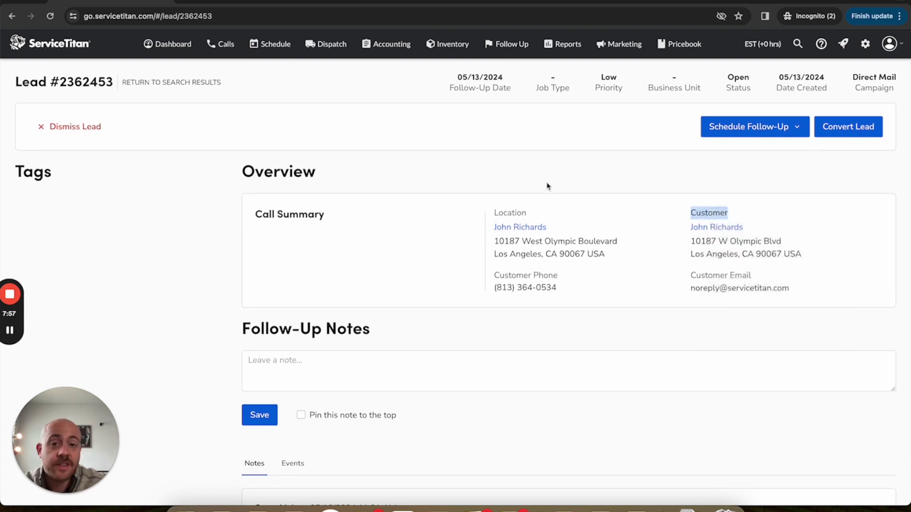
Back on Leads, dismiss the older Google-campaign lead with 'Price shopping' as the reason.
click(10, 17)
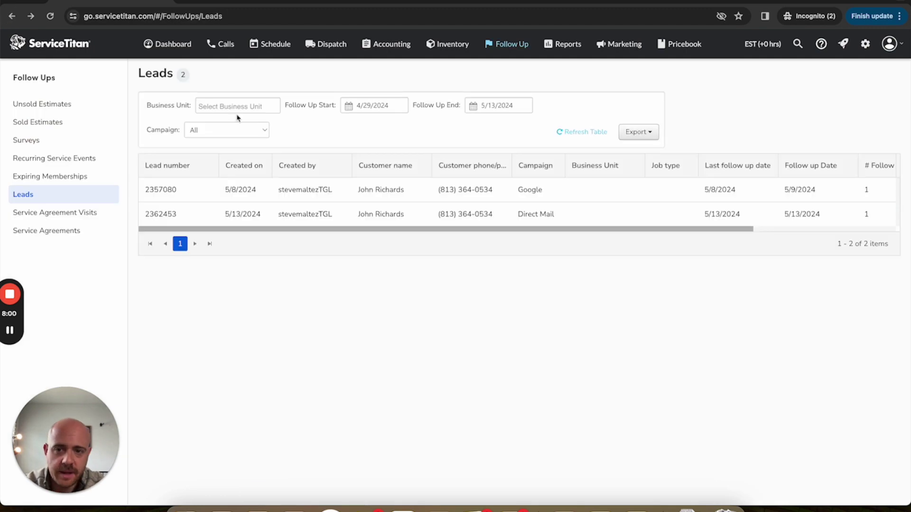
click(179, 193)
click(50, 126)
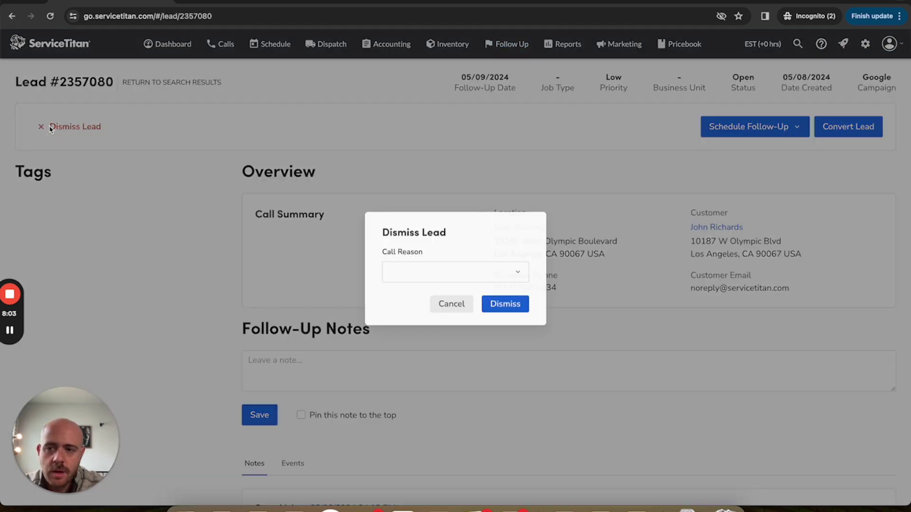
click(501, 269)
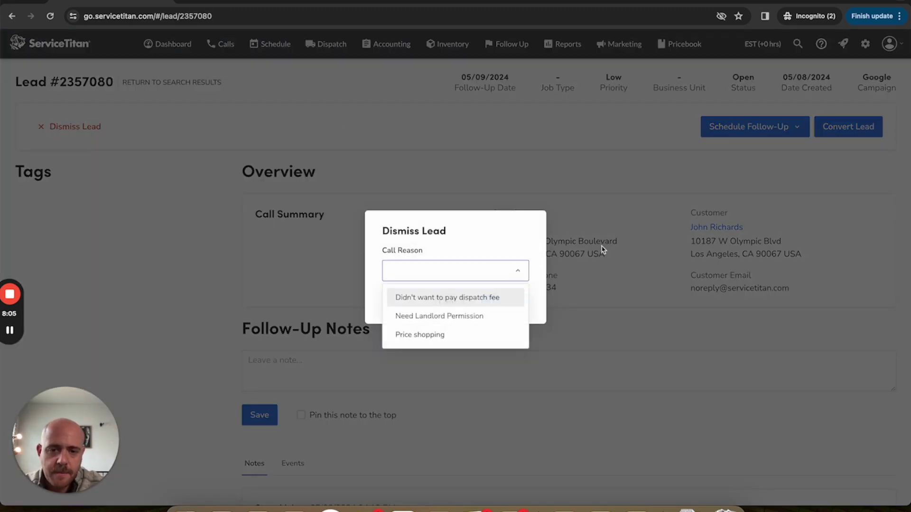
click(422, 335)
click(499, 303)
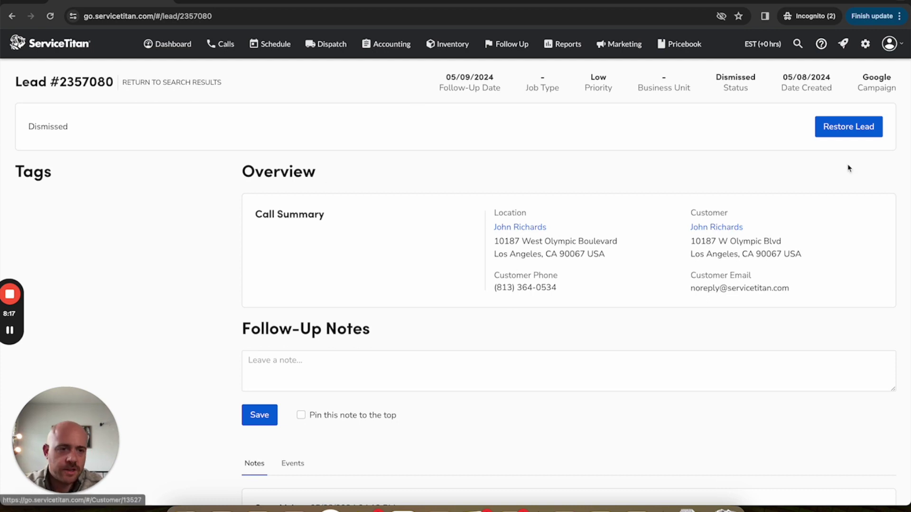
Scroll the dismissed lead's page and review its event history.
right_click(313, 354)
scroll(313, 325, down, 2)
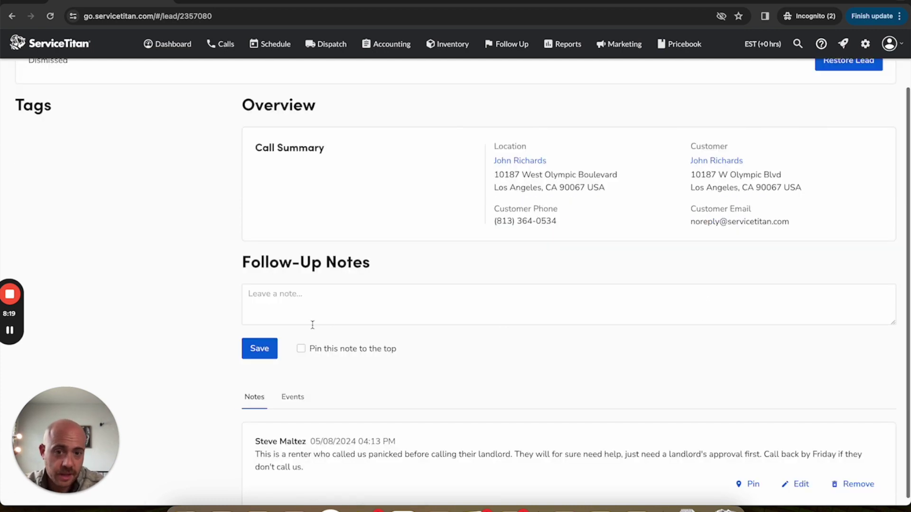
scroll(527, 252, down, 1)
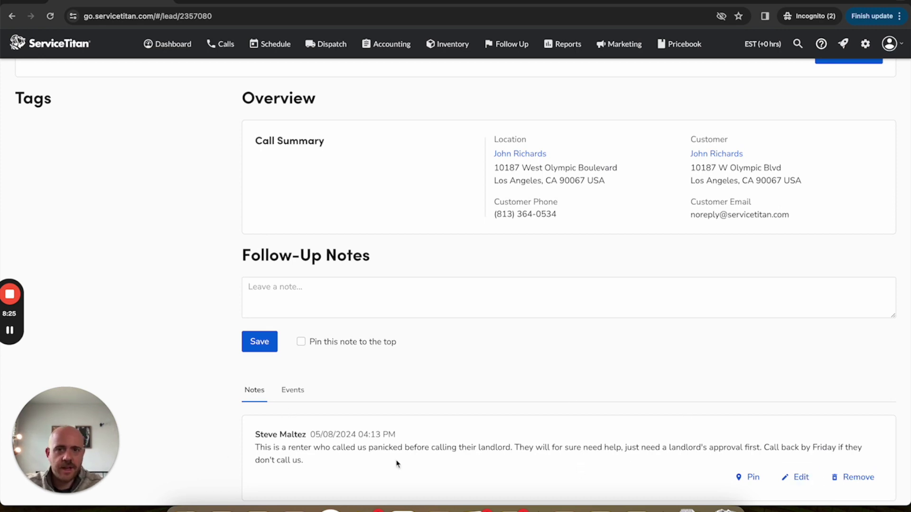
click(293, 390)
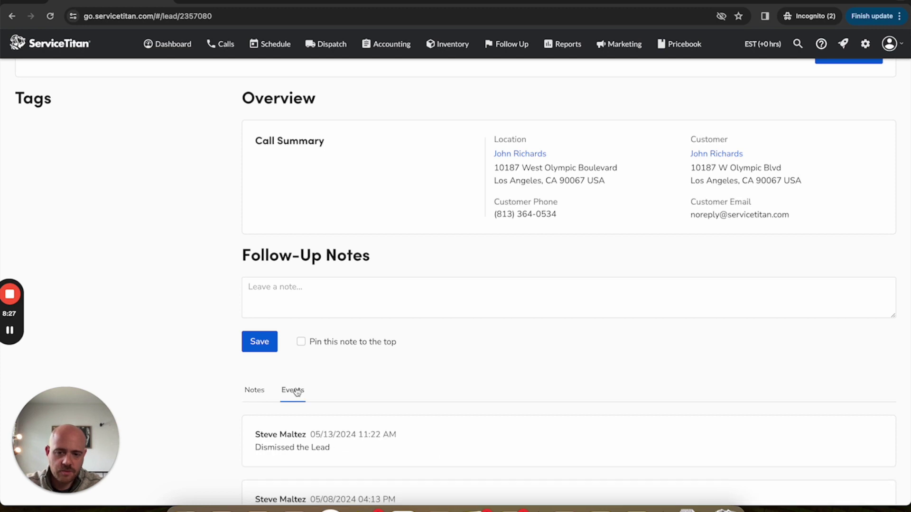
right_click(419, 331)
key(Escape)
scroll(384, 433, down, 3)
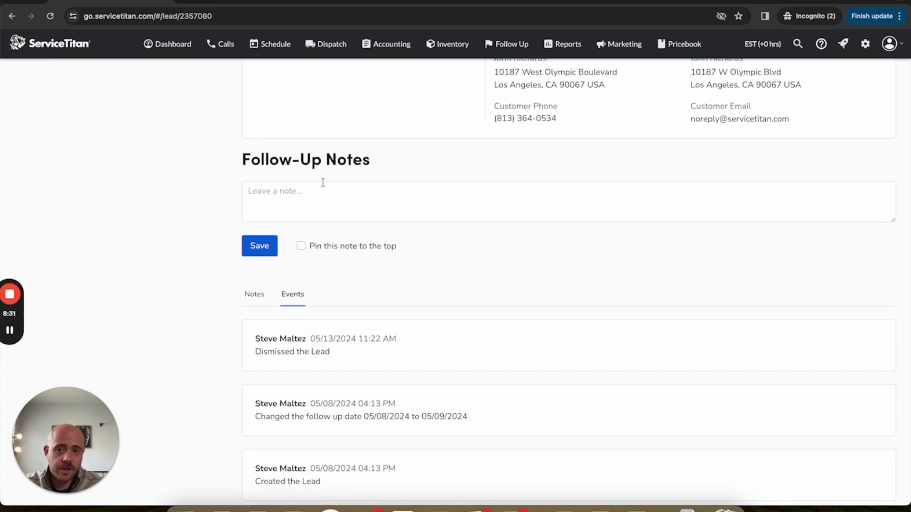
Save the follow-up note 'got in touch, no dice' on the lead.
click(338, 192)
scroll(431, 300, up, 1)
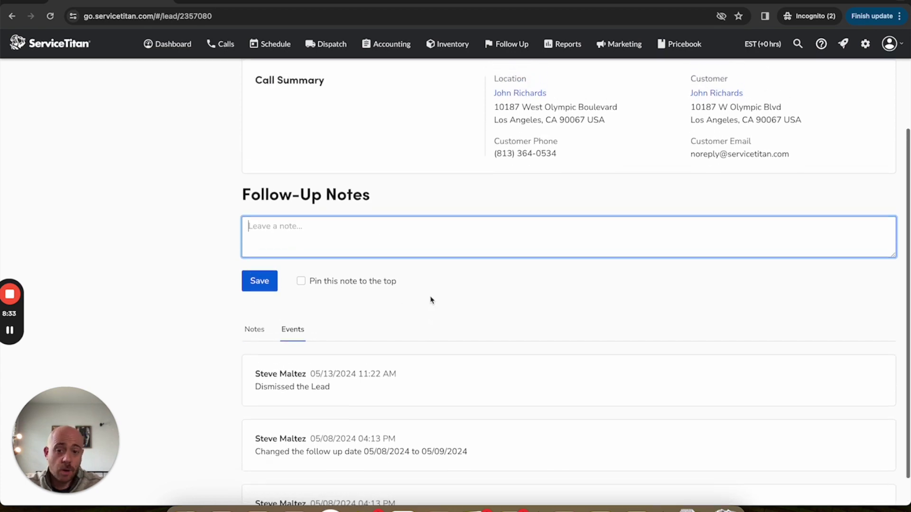
scroll(429, 299, up, 1)
text(got in)
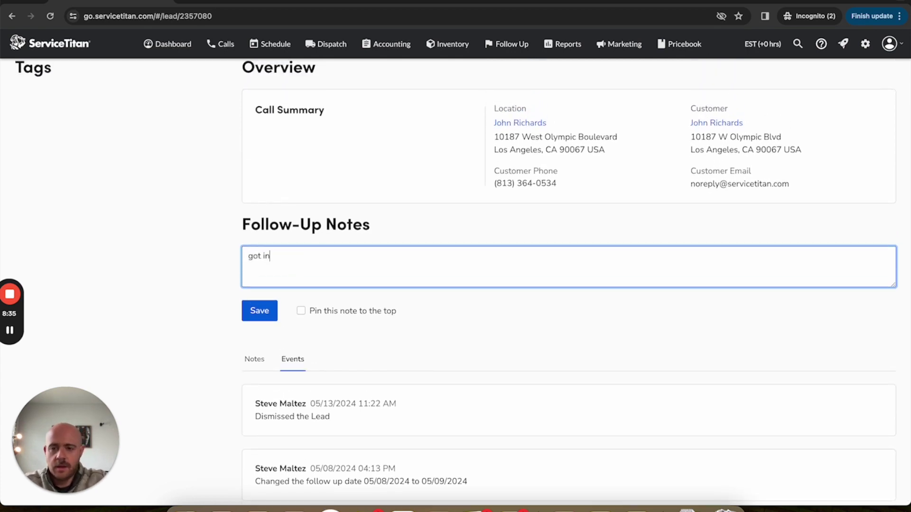
text( touch, no dice)
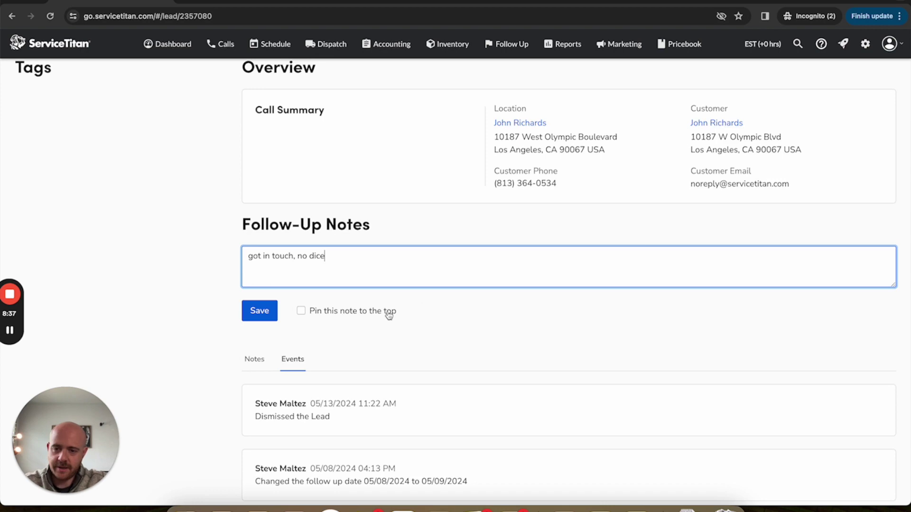
click(255, 311)
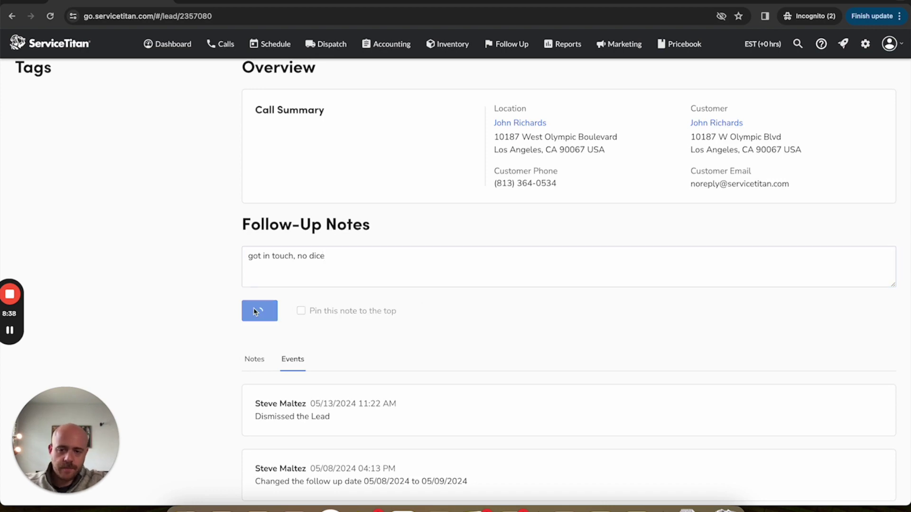
Check the saved note under Notes, then return to the Leads follow-up list.
click(255, 359)
scroll(413, 312, down, 2)
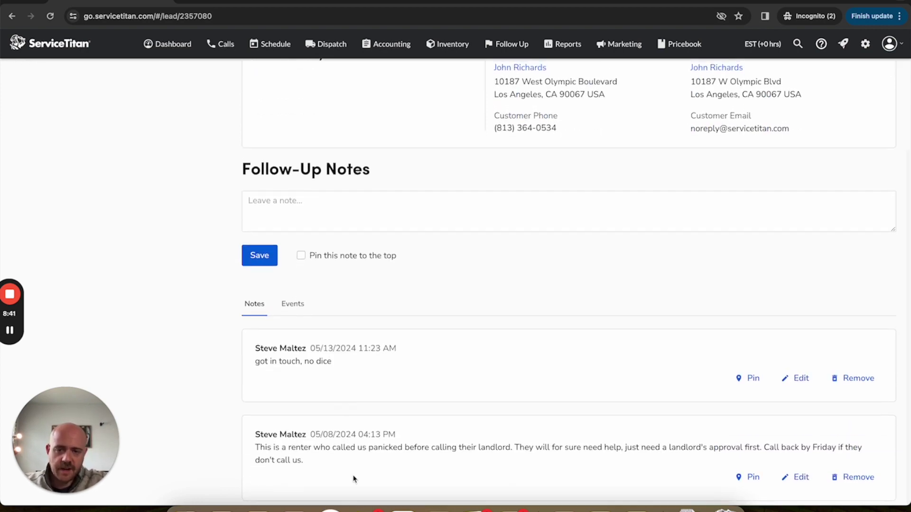
scroll(356, 475, up, 5)
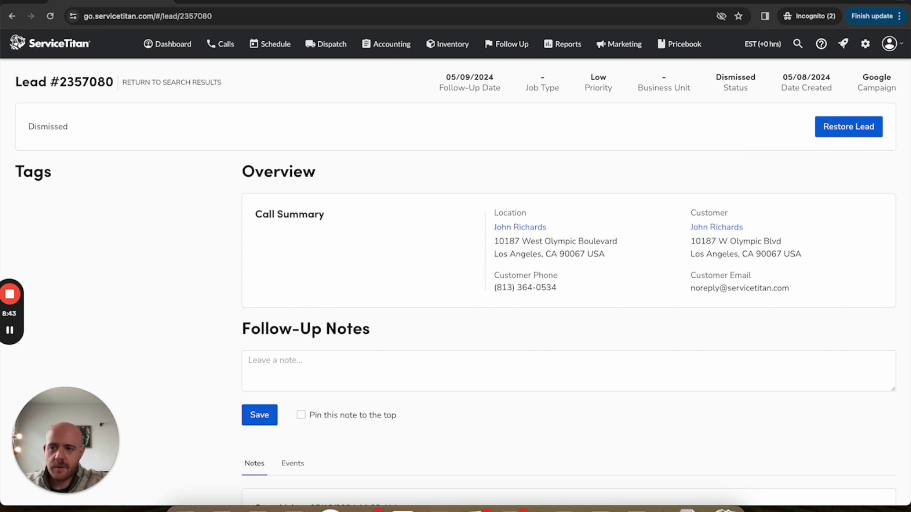
key(alt+Left)
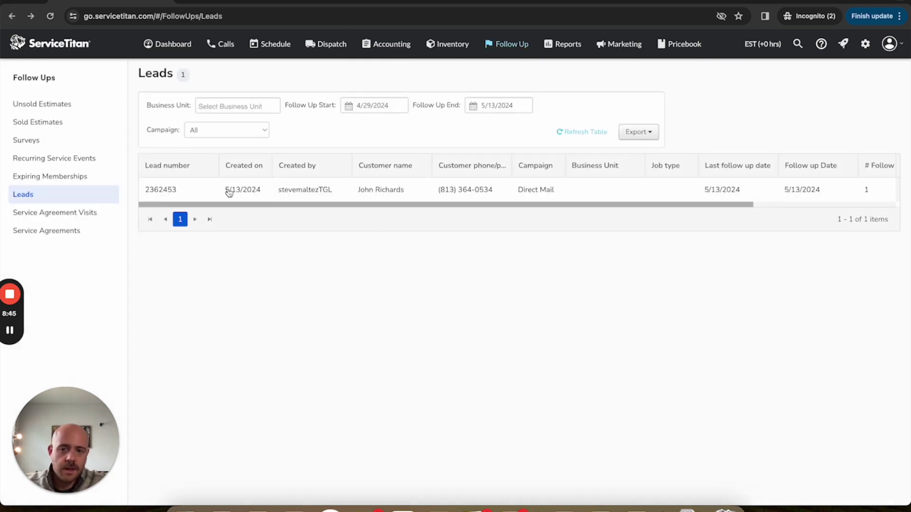
Open the Direct Mail lead and try a custom follow-up date of May 27, then cancel it.
click(635, 190)
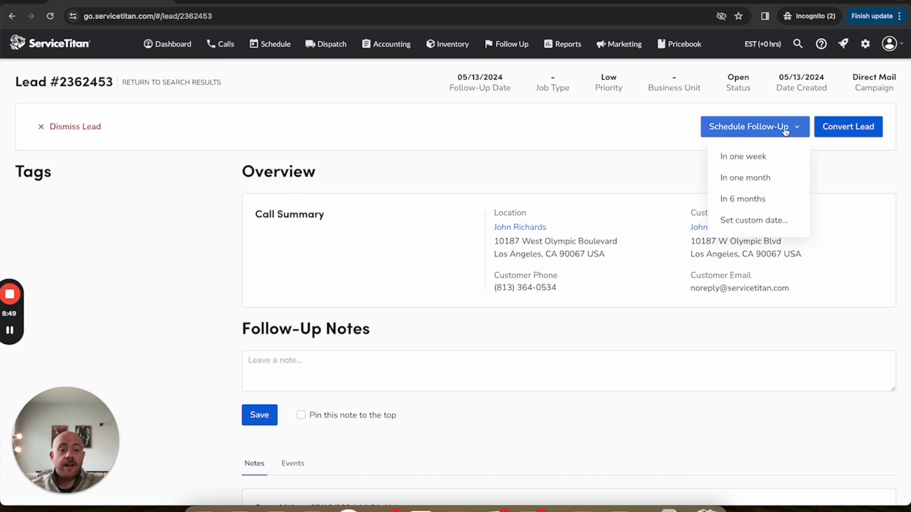
click(533, 217)
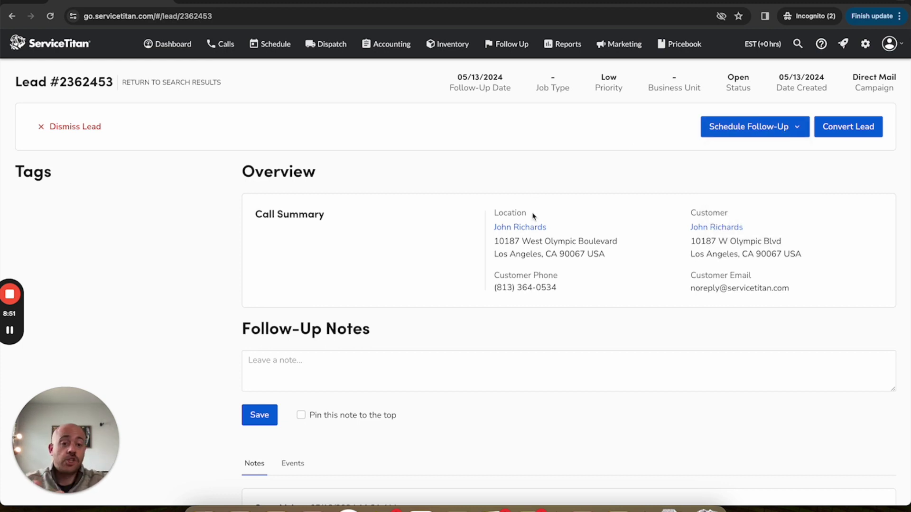
click(738, 128)
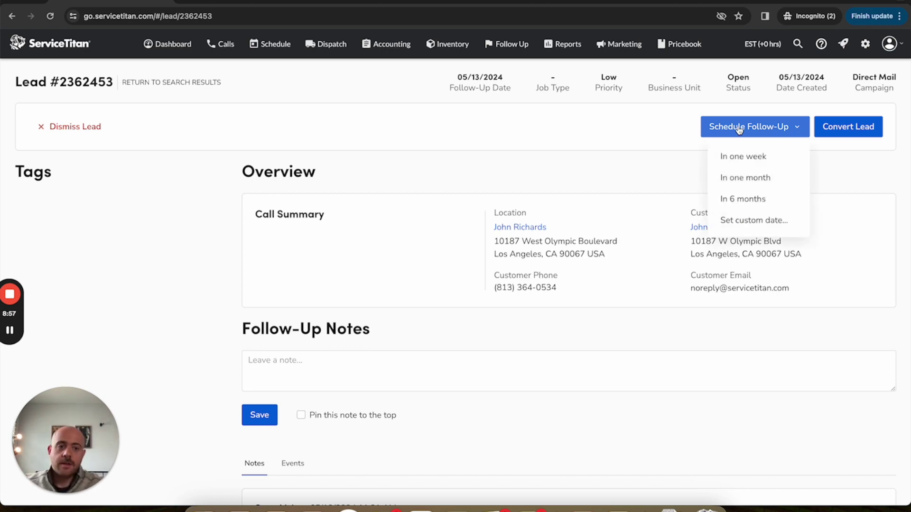
click(764, 220)
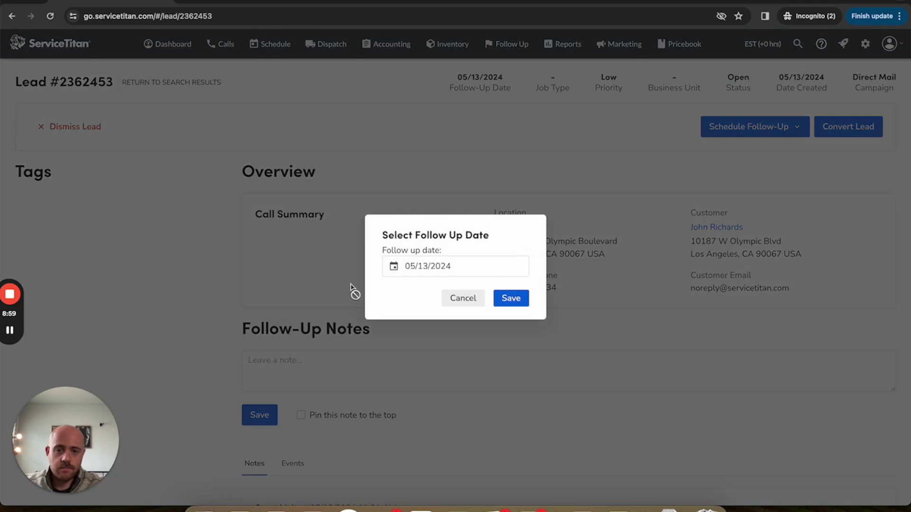
click(471, 261)
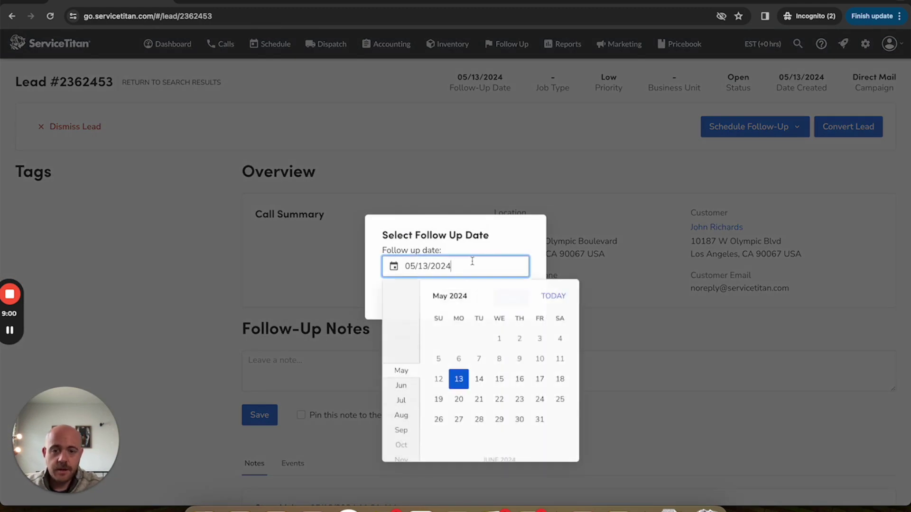
click(458, 419)
click(463, 299)
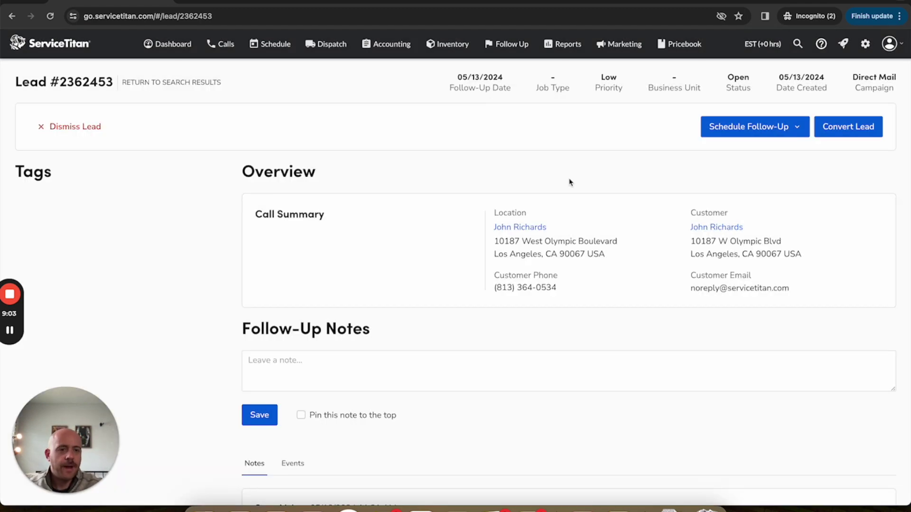
Close the follow-up options without a change and begin converting the lead to a booking.
click(735, 127)
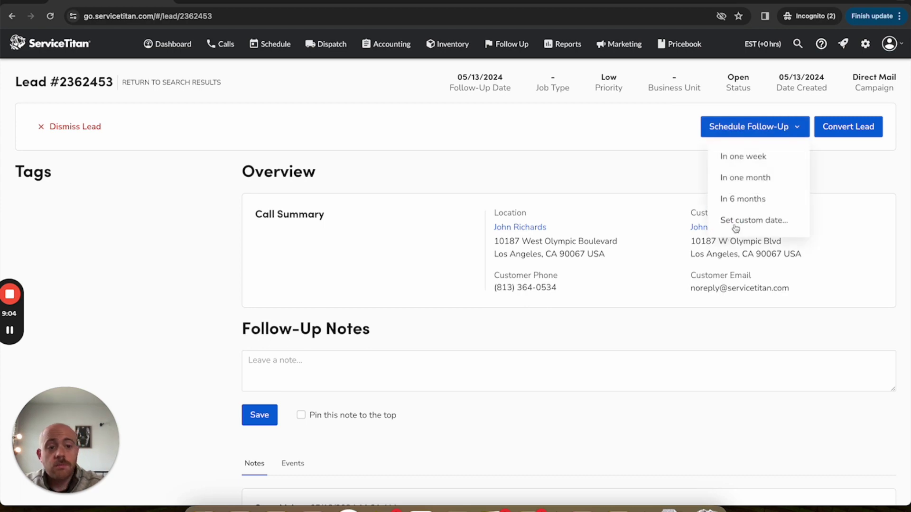
click(880, 177)
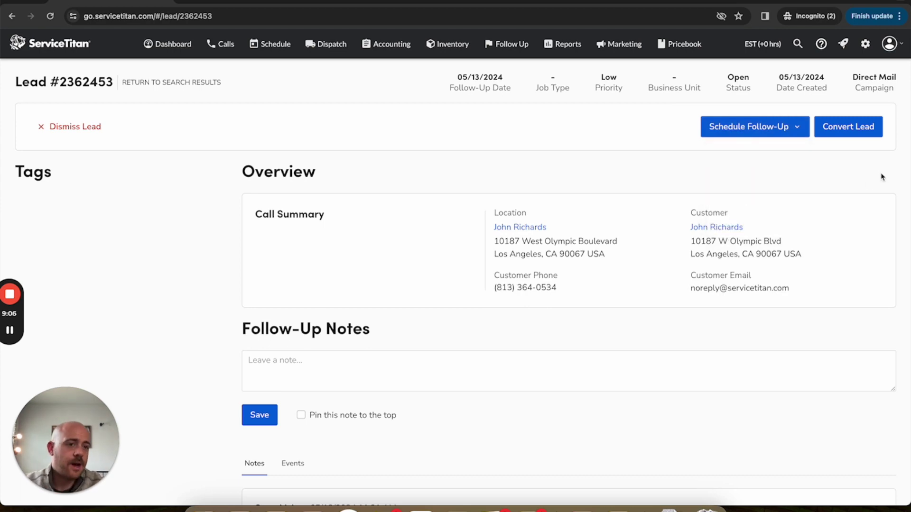
click(870, 129)
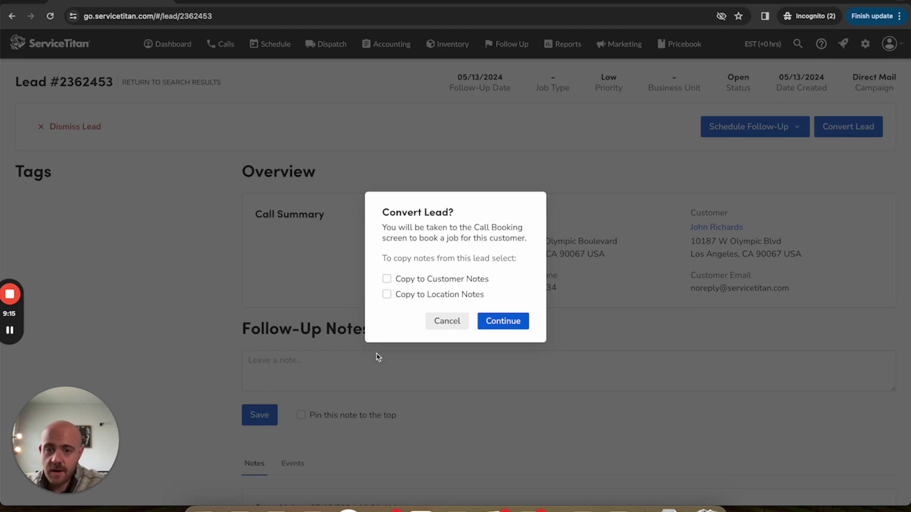
Continue converting the Direct Mail lead to Call Booking, then return to the Follow Ups Leads list.
click(504, 322)
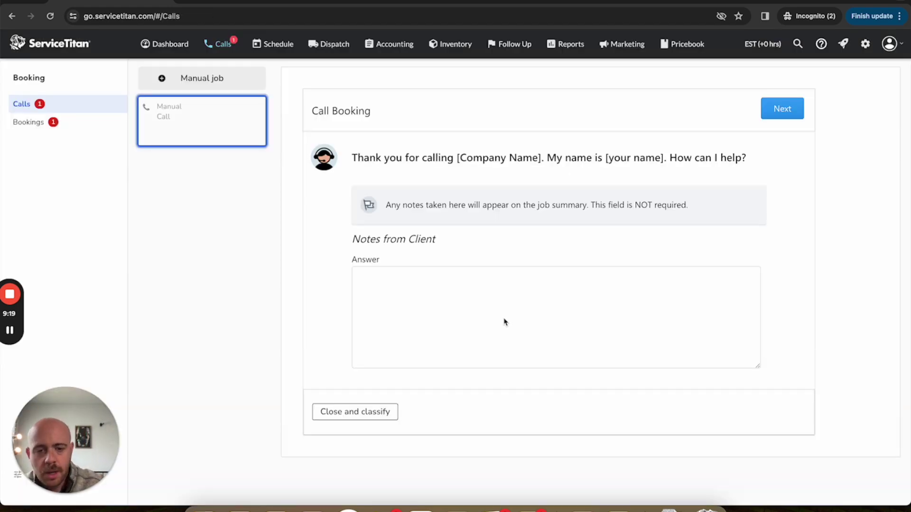
click(503, 318)
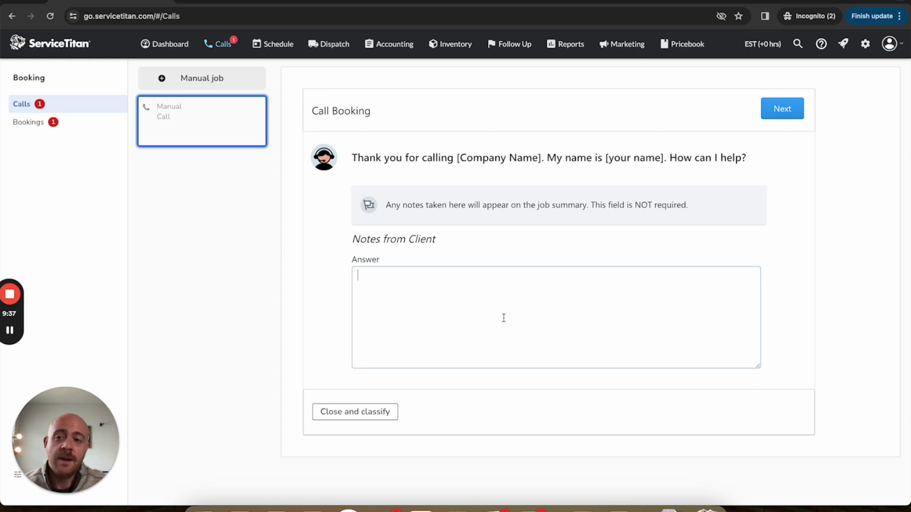
click(511, 47)
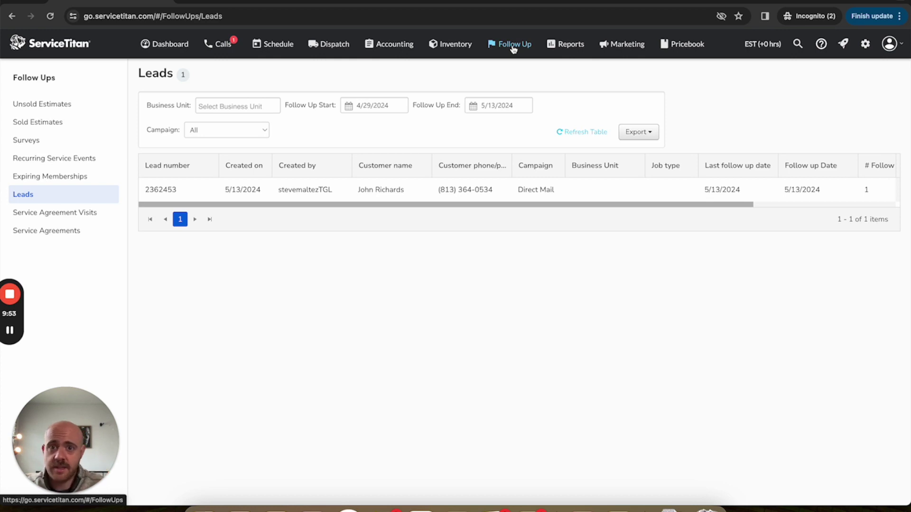
click(865, 43)
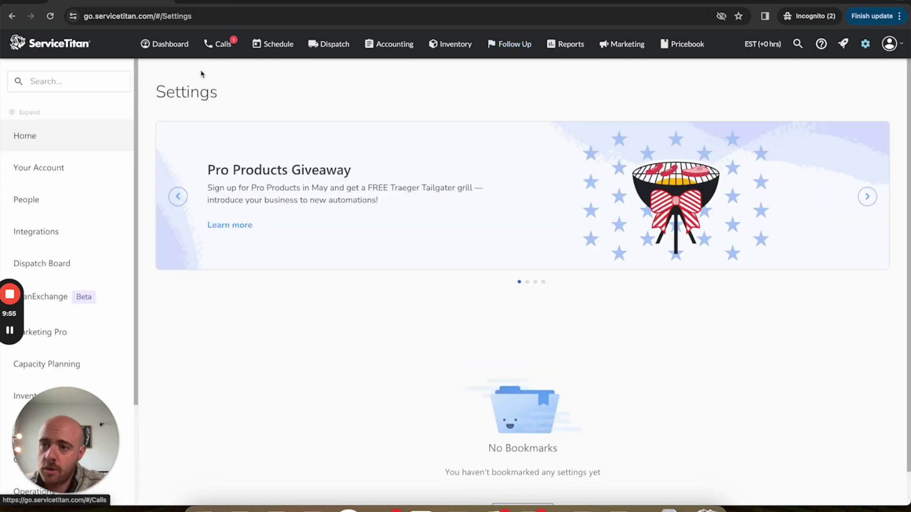
click(81, 81)
text(filters)
key(BackSpace)
key(BackSpace)
key(BackSpace)
key(BackSpace)
key(BackSpace)
key(BackSpace)
key(BackSpace)
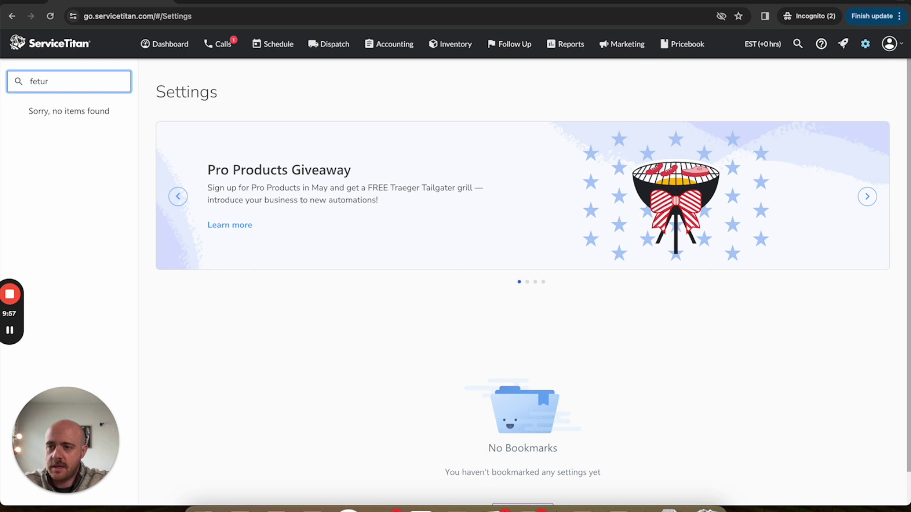
text(featu)
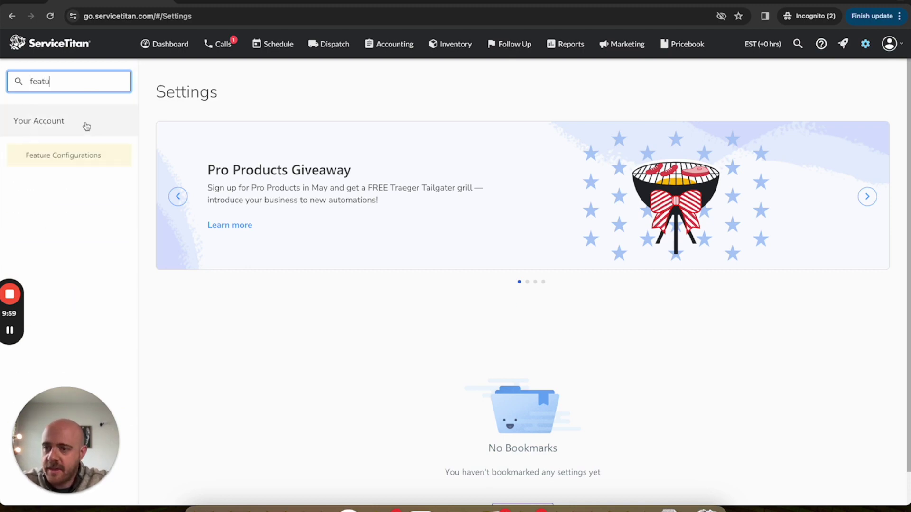
click(85, 155)
click(289, 174)
text(leads)
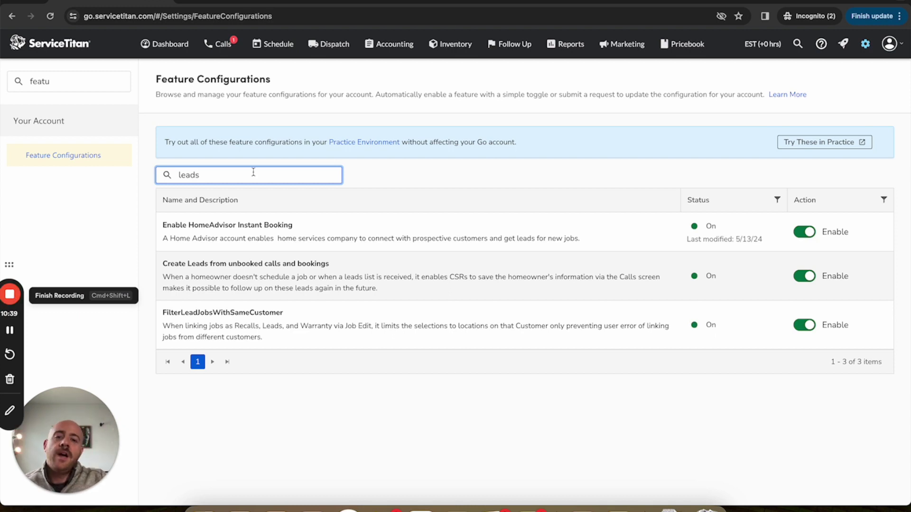
click(513, 44)
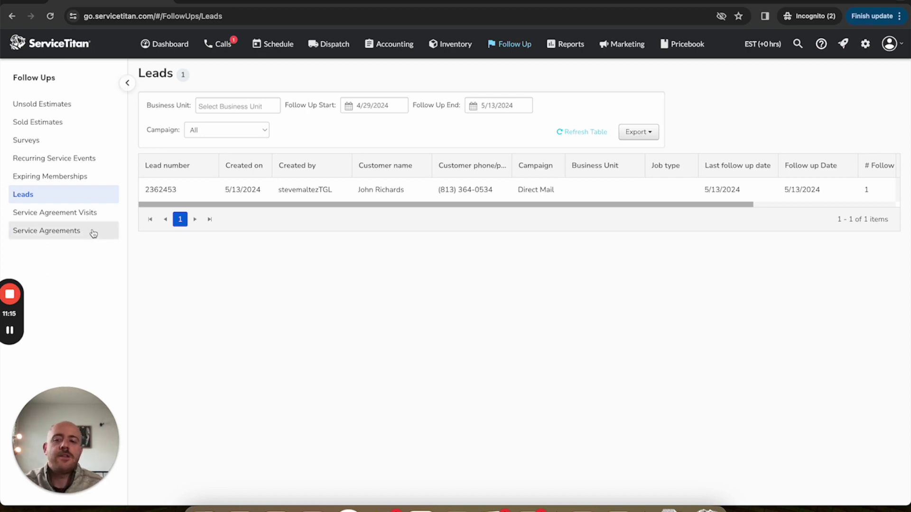
Switch the Follow Ups view to Service Agreements, then to Service Agreement Visits.
click(64, 239)
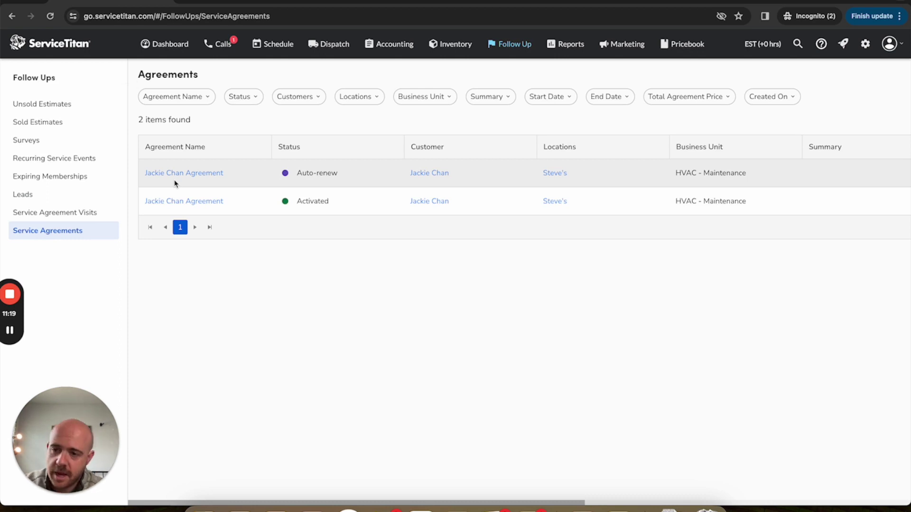
click(65, 214)
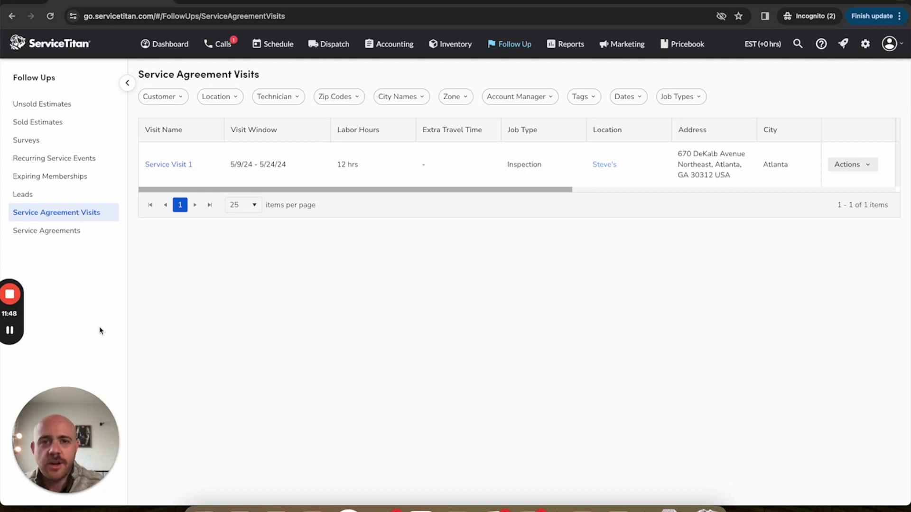
mouse_move(12, 302)
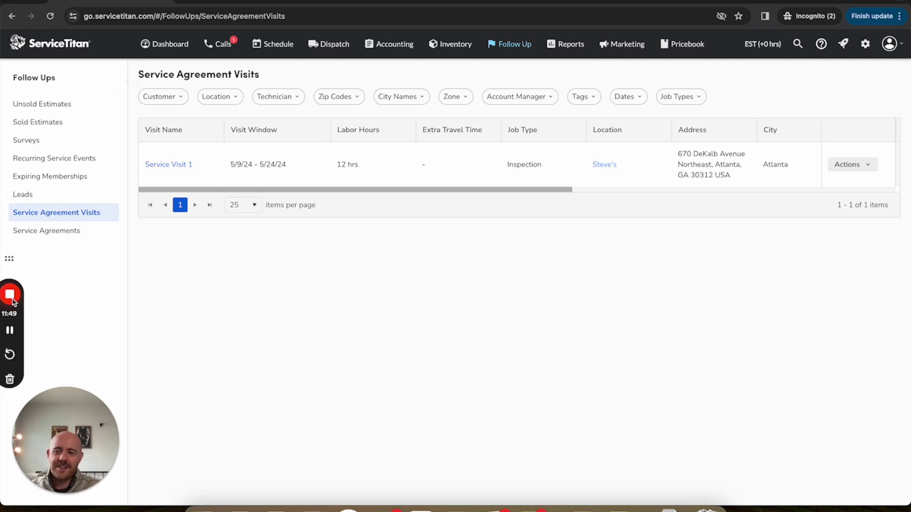